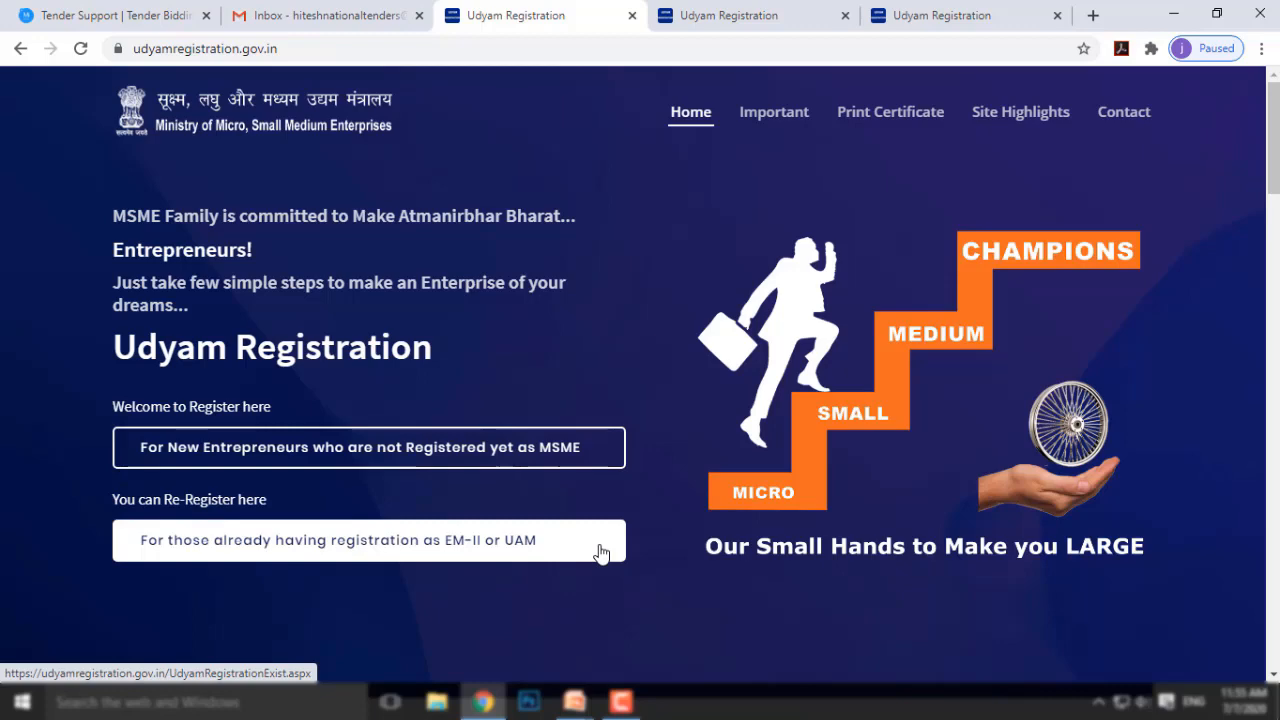
Step: View the re-registration form for enterprises already holding EM-II or UAM, including its Udyog Aadhaar number field, and return to the home page
{"action": "left_click", "coordinate": [600, 552]}
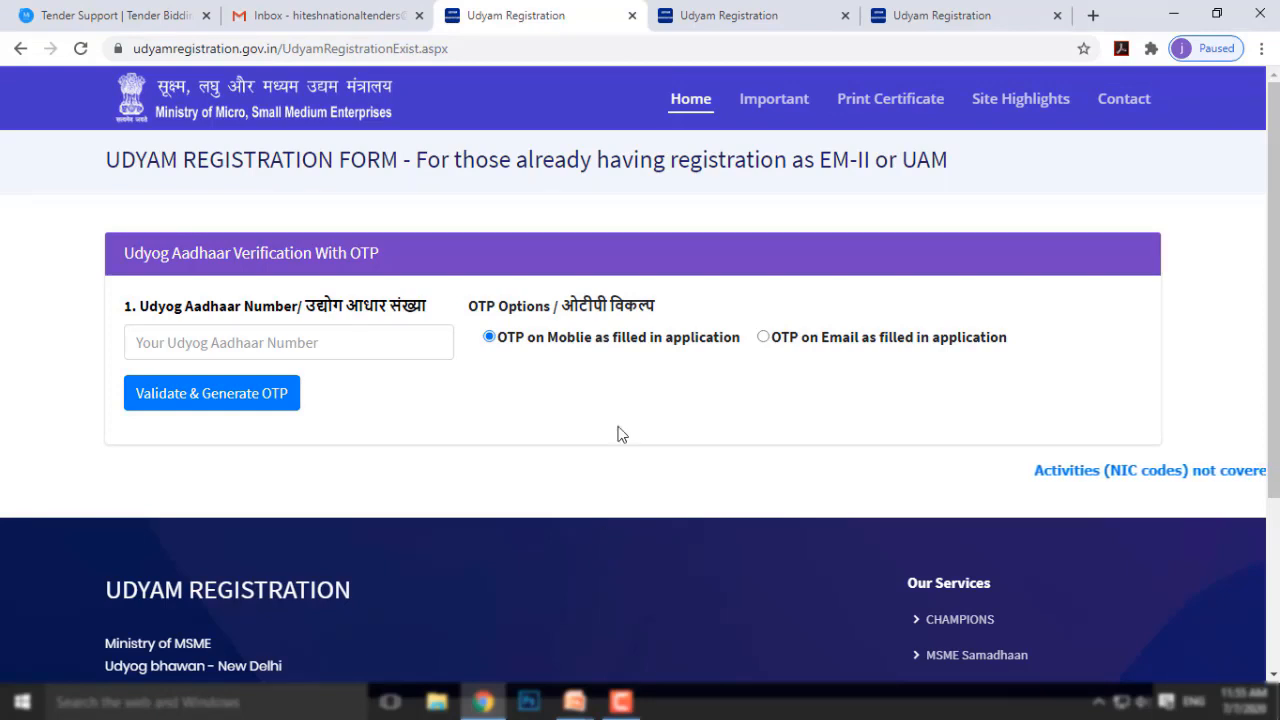
{"action": "left_click", "coordinate": [202, 344]}
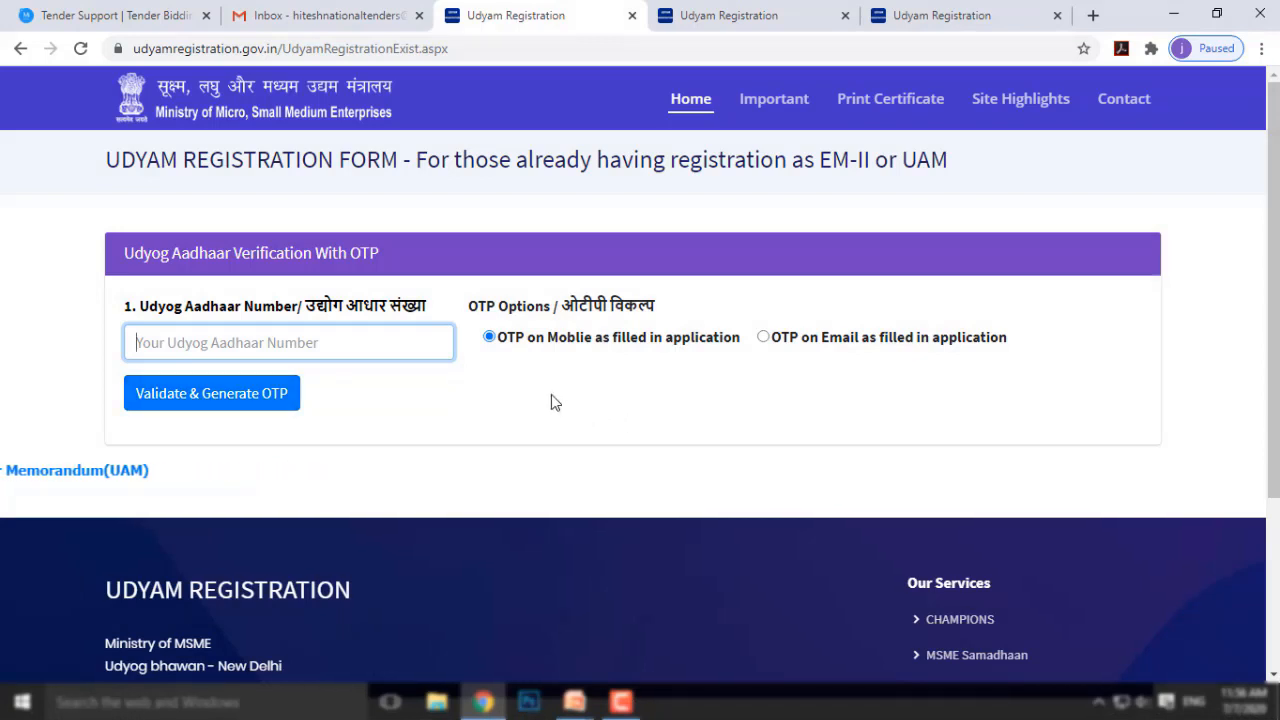
{"action": "left_click", "coordinate": [120, 118]}
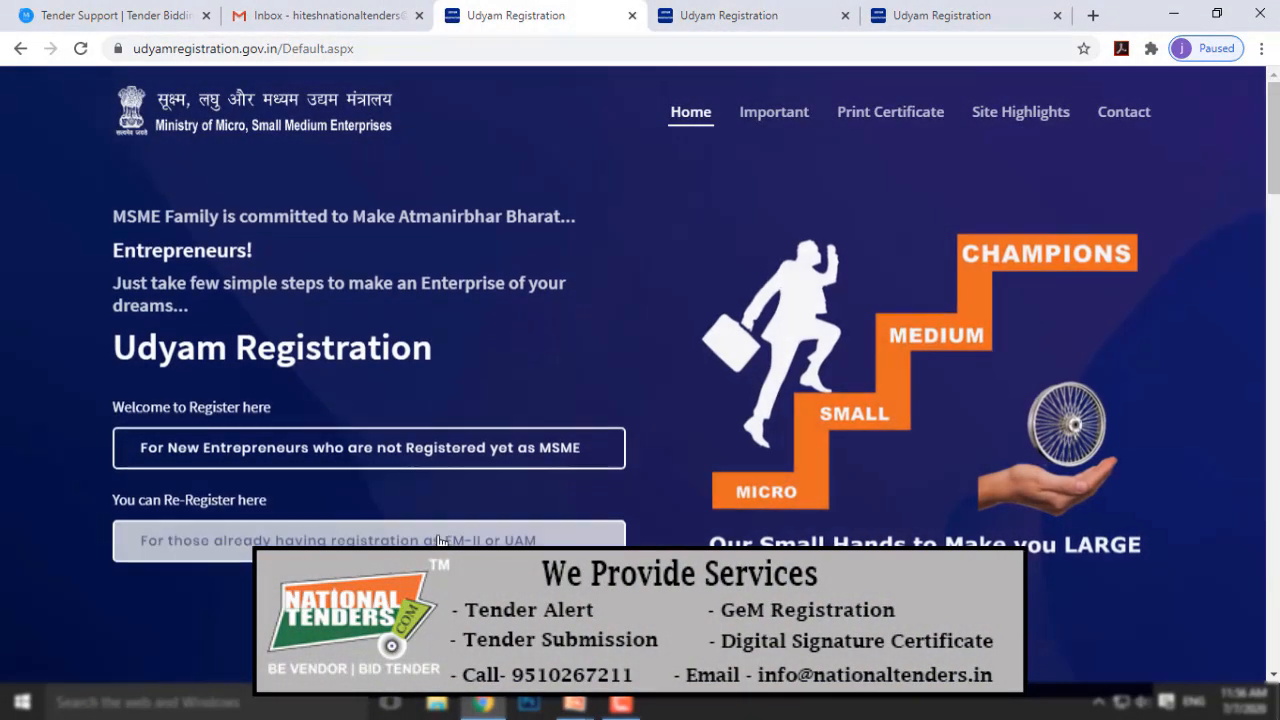
Step: Open the registration form for new entrepreneurs not yet registered as MSME and go through its Aadhaar number and entrepreneur name fields
{"action": "left_click", "coordinate": [384, 455]}
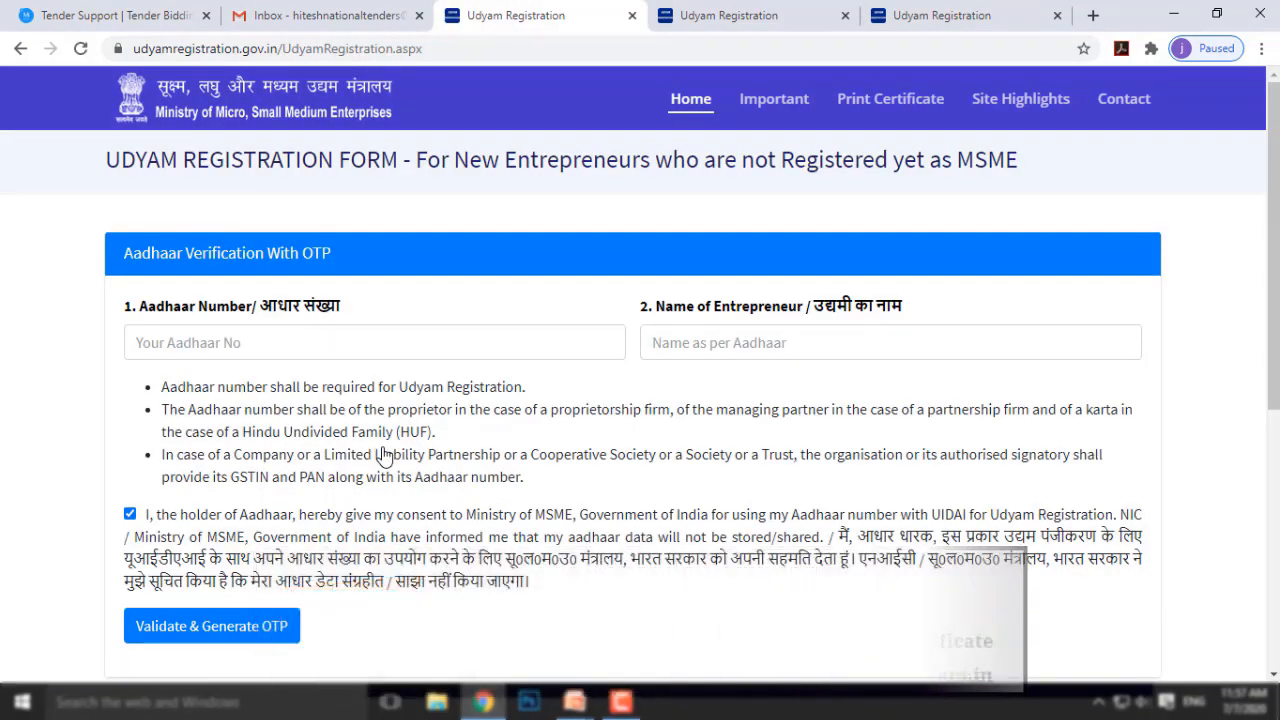
{"action": "left_click", "coordinate": [295, 343]}
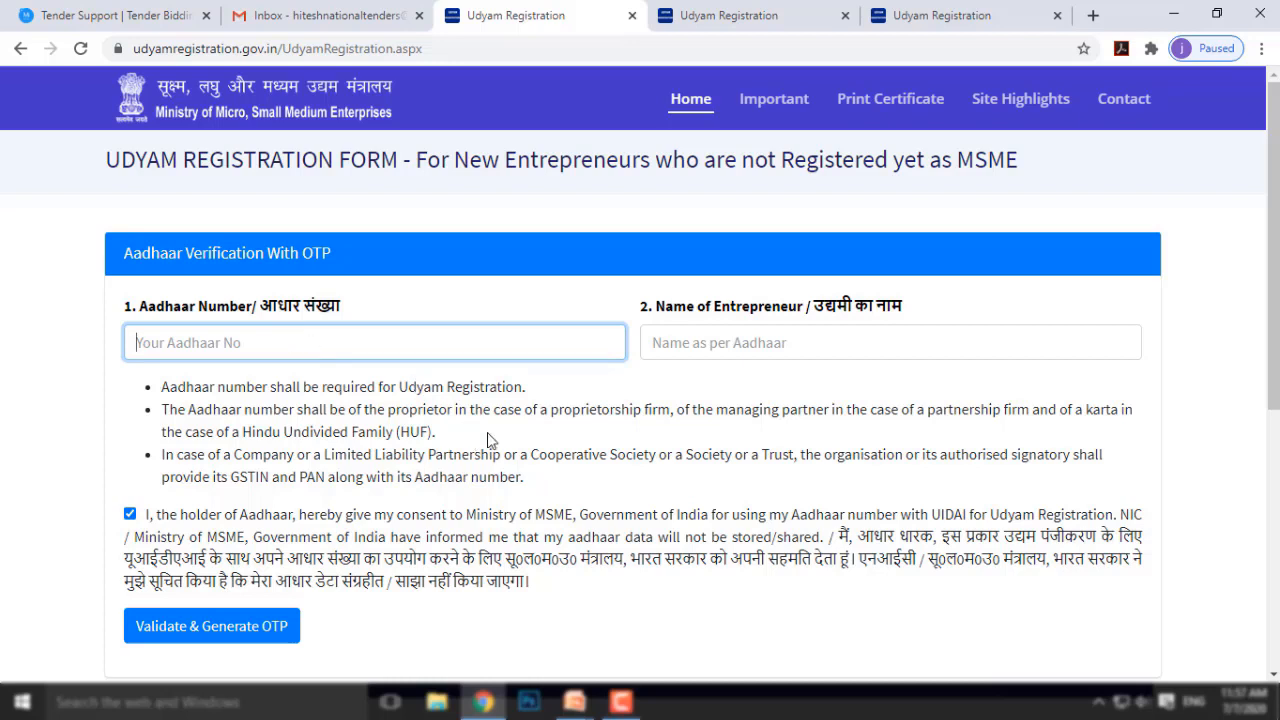
{"action": "left_click", "coordinate": [799, 349]}
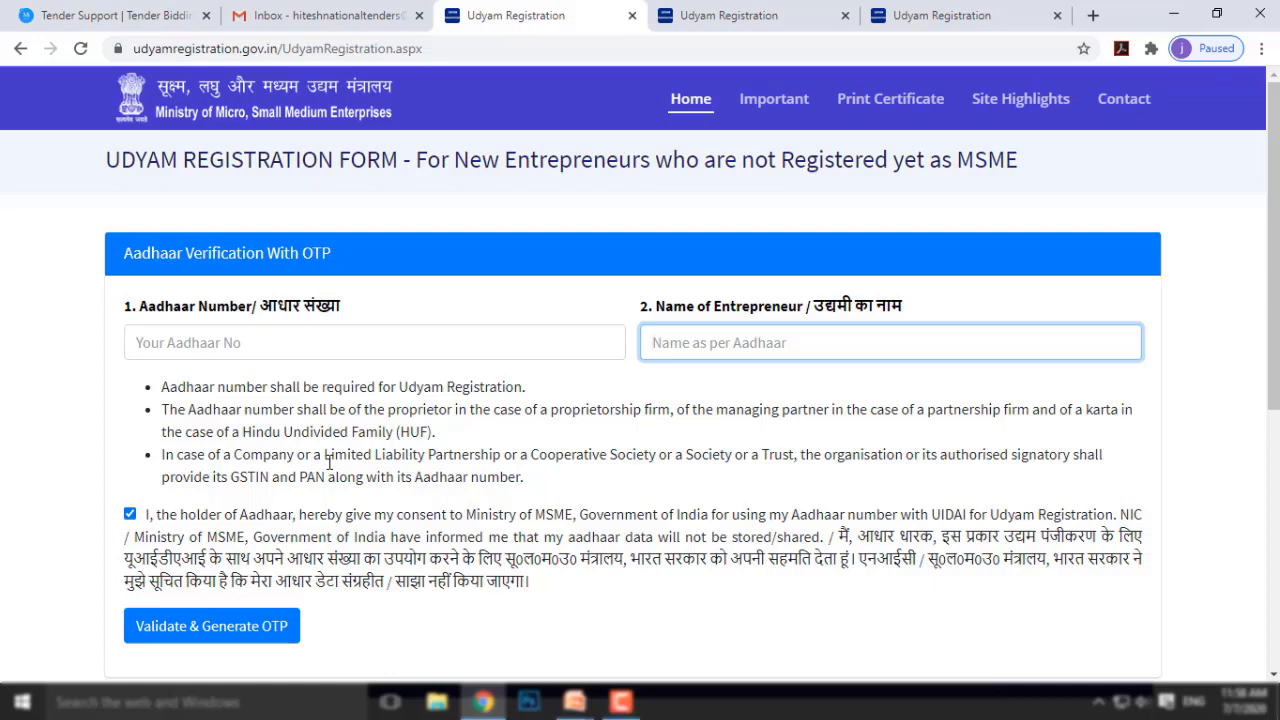
Step: Switch to the form tab with the completed Aadhaar verification and examine the validation message below the consent text
{"action": "left_click", "coordinate": [682, 12]}
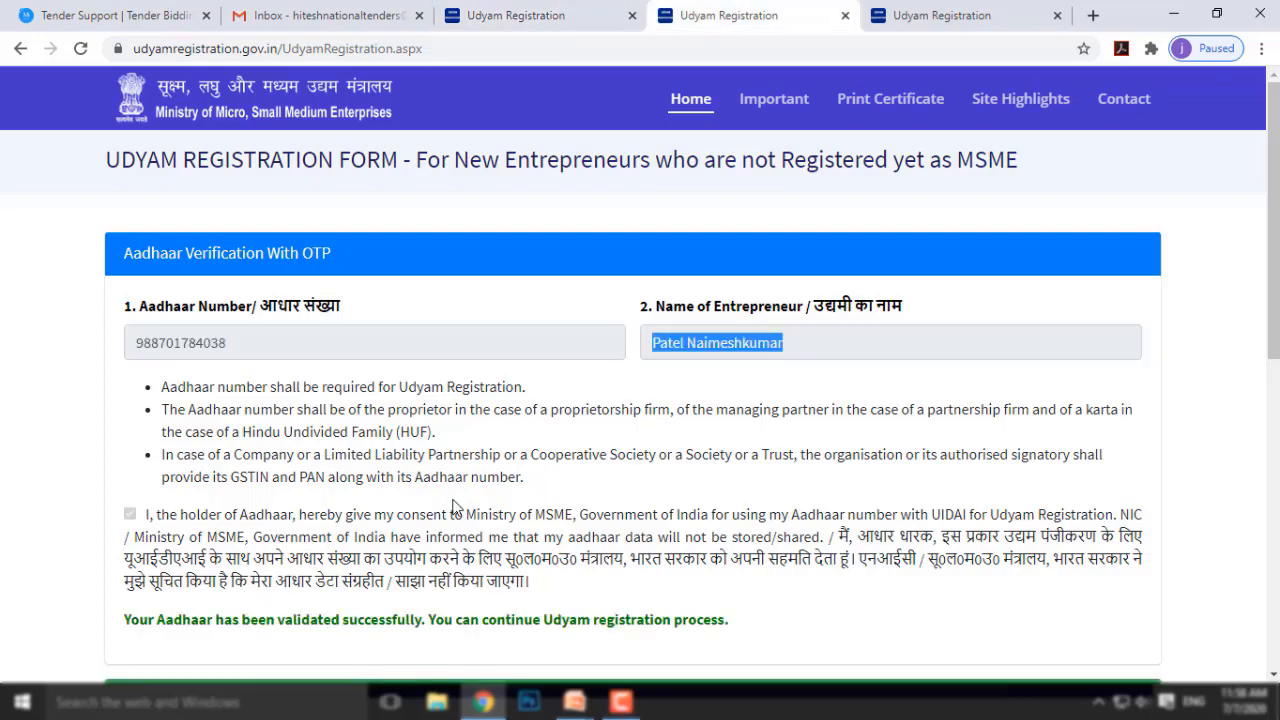
{"action": "scroll", "coordinate": [452, 506], "scroll_direction": "down", "scroll_amount": 1}
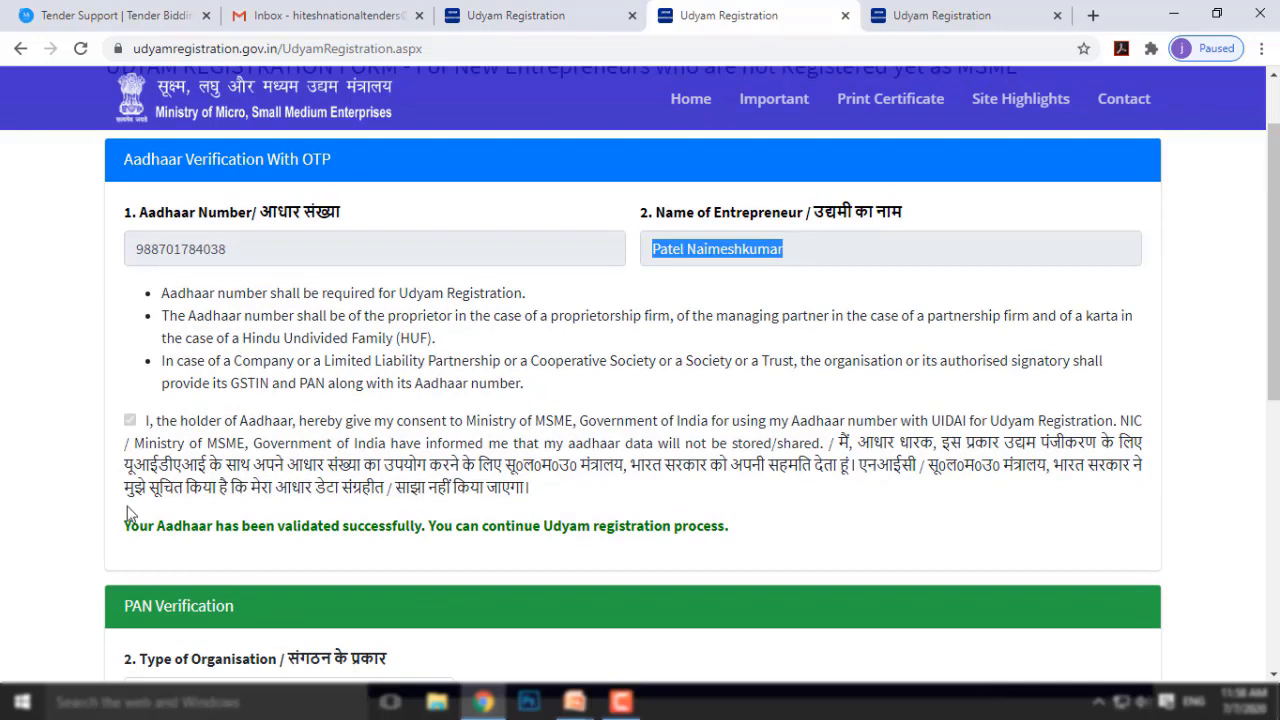
{"action": "left_click_drag", "start_coordinate": [120, 525], "coordinate": [786, 557]}
{"action": "left_click", "coordinate": [786, 557]}
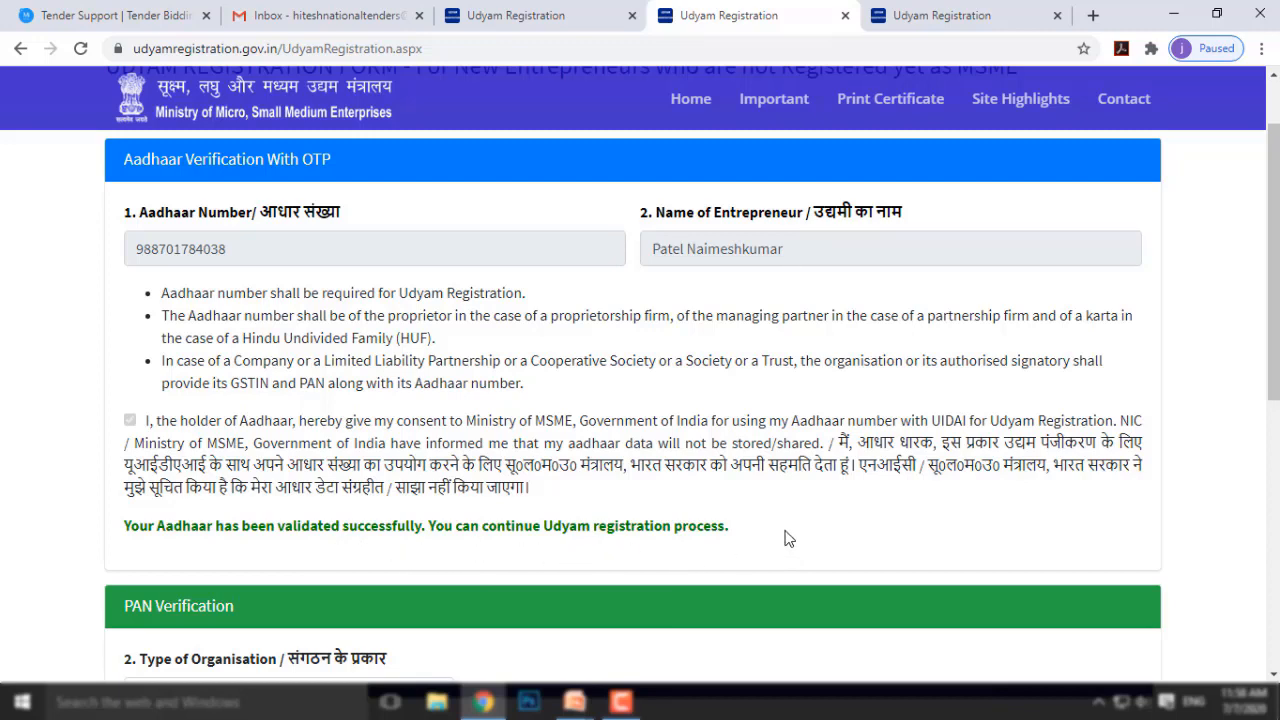
Step: Set the type of organisation to Proprietary in the PAN Verification section
{"action": "scroll", "coordinate": [789, 539], "scroll_direction": "down", "scroll_amount": 3}
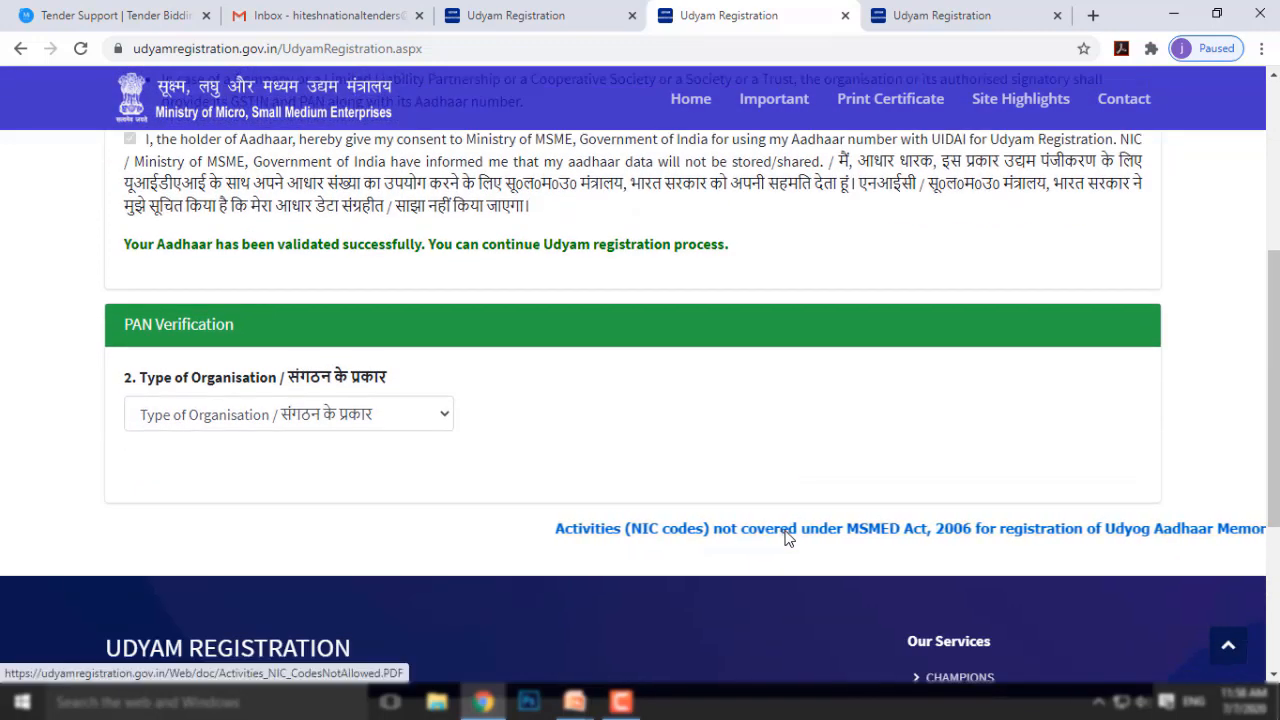
{"action": "left_click", "coordinate": [440, 414]}
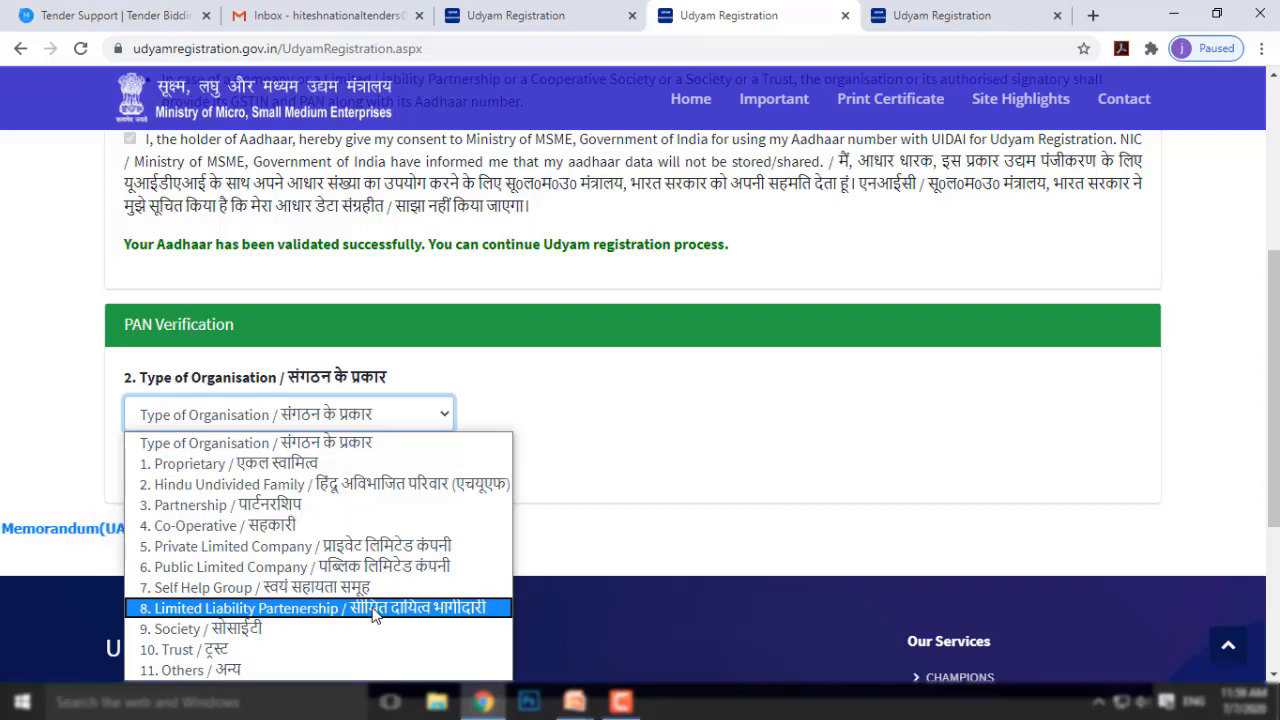
{"action": "left_click", "coordinate": [307, 465]}
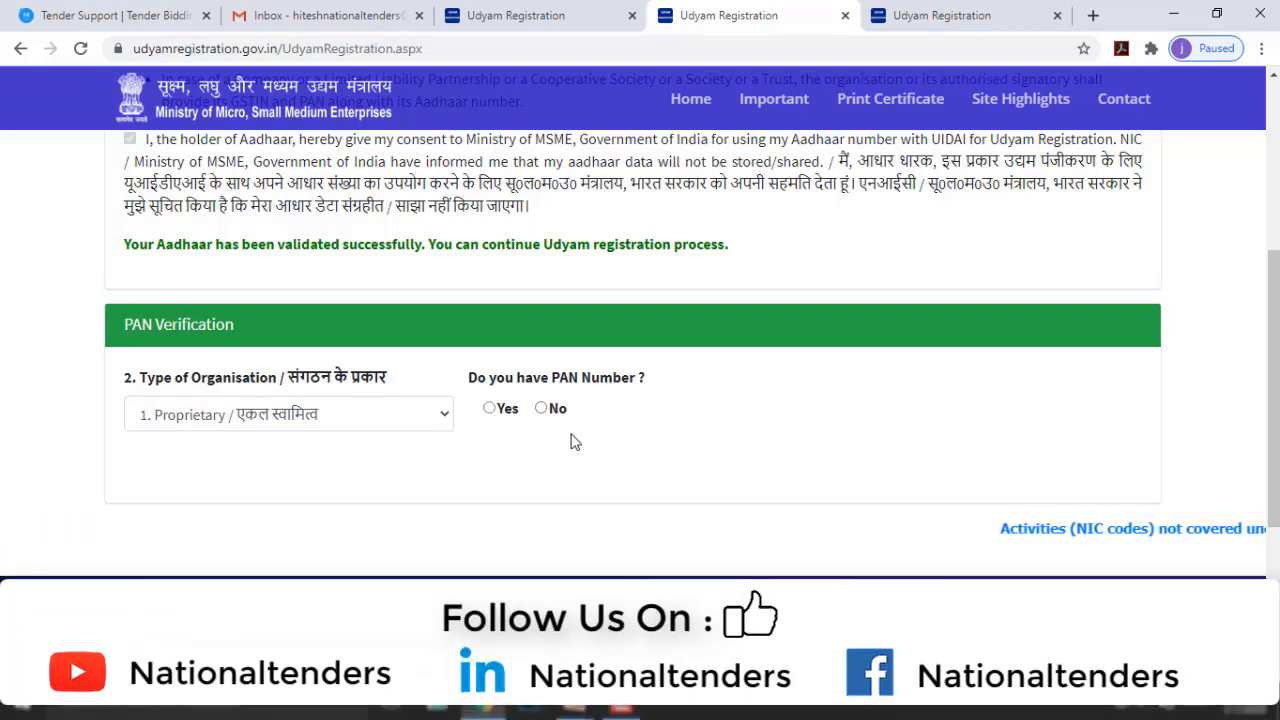
Step: Compare both answers to having a PAN number, keep Yes, and try to validate with the PAN field left empty
{"action": "left_click", "coordinate": [490, 410]}
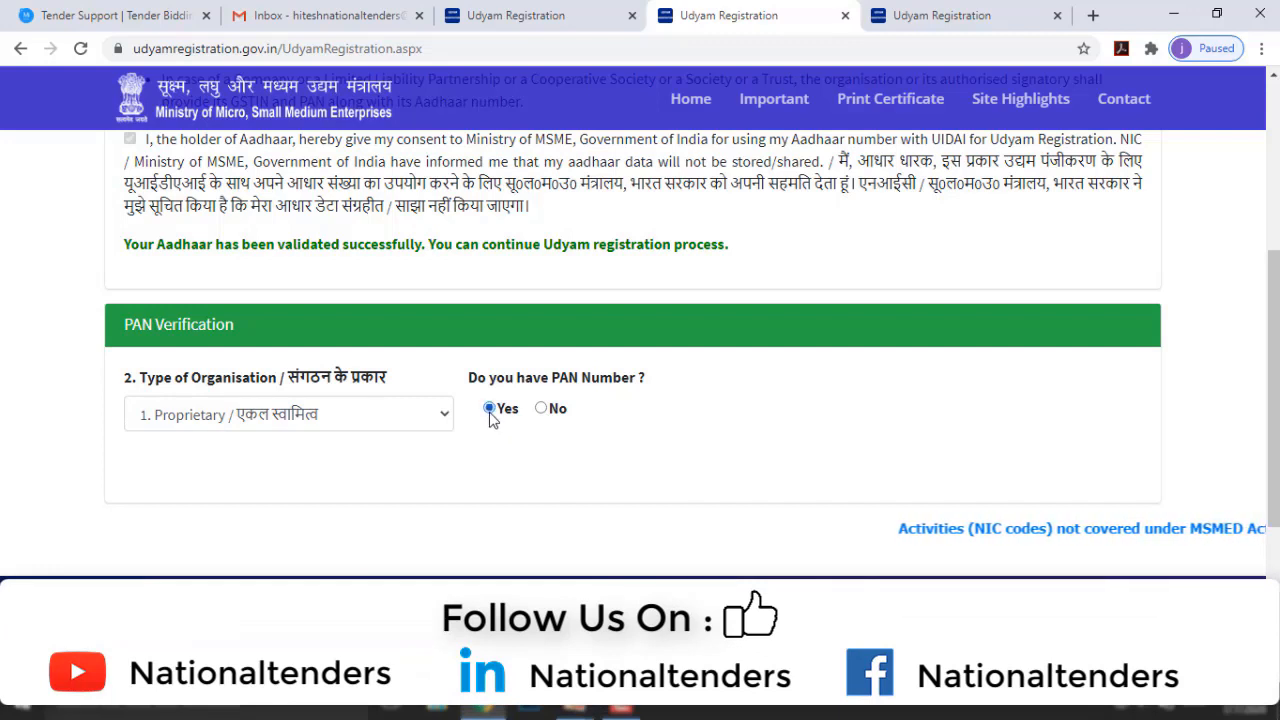
{"action": "left_click", "coordinate": [541, 409]}
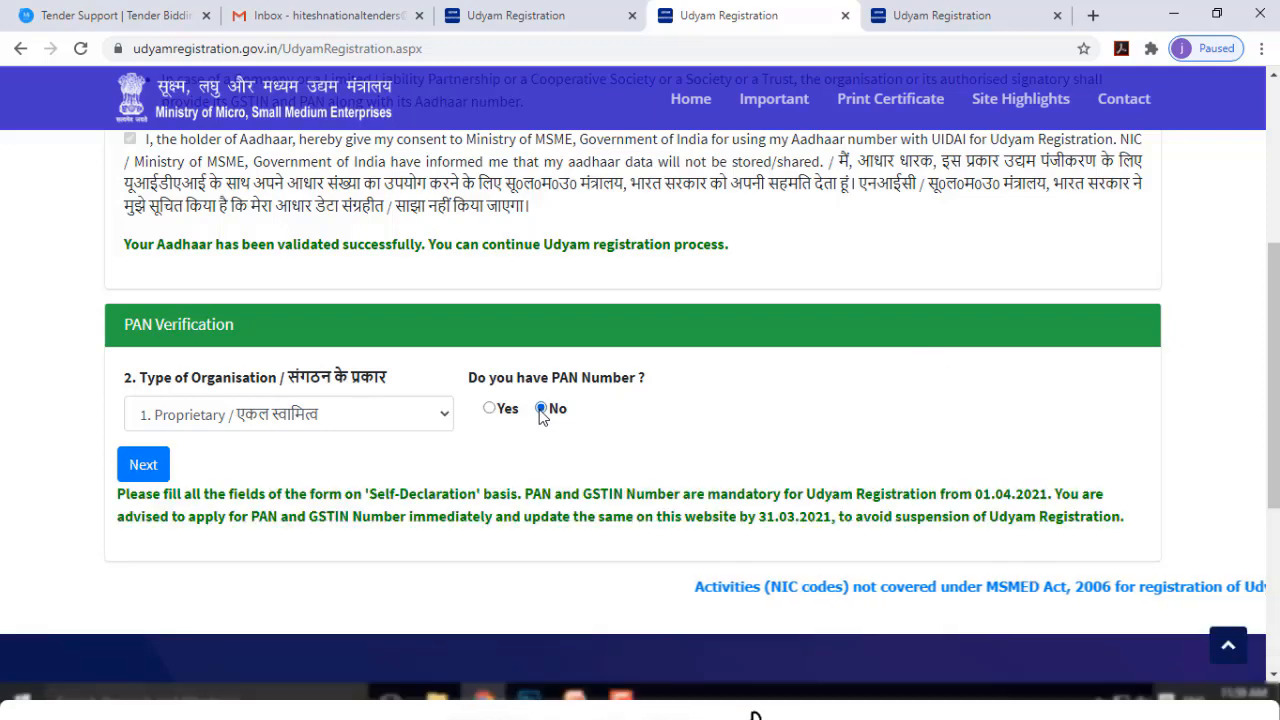
{"action": "left_click", "coordinate": [489, 410]}
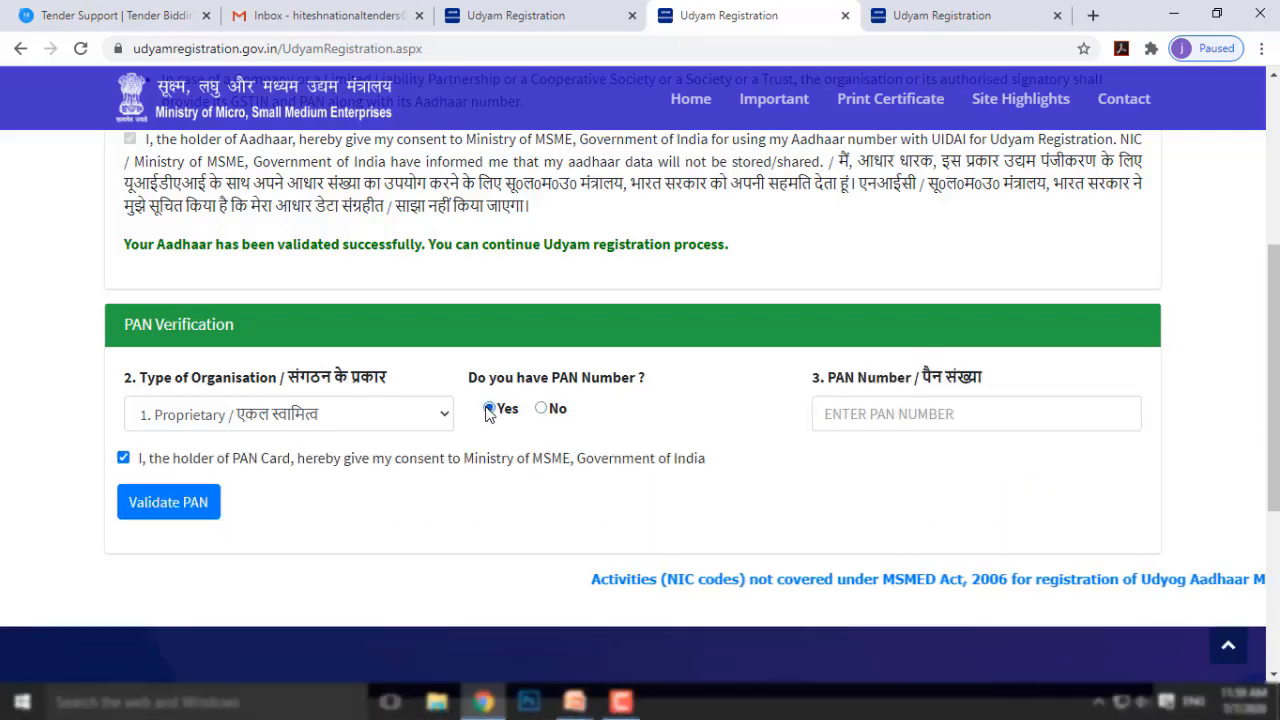
{"action": "left_click", "coordinate": [933, 414]}
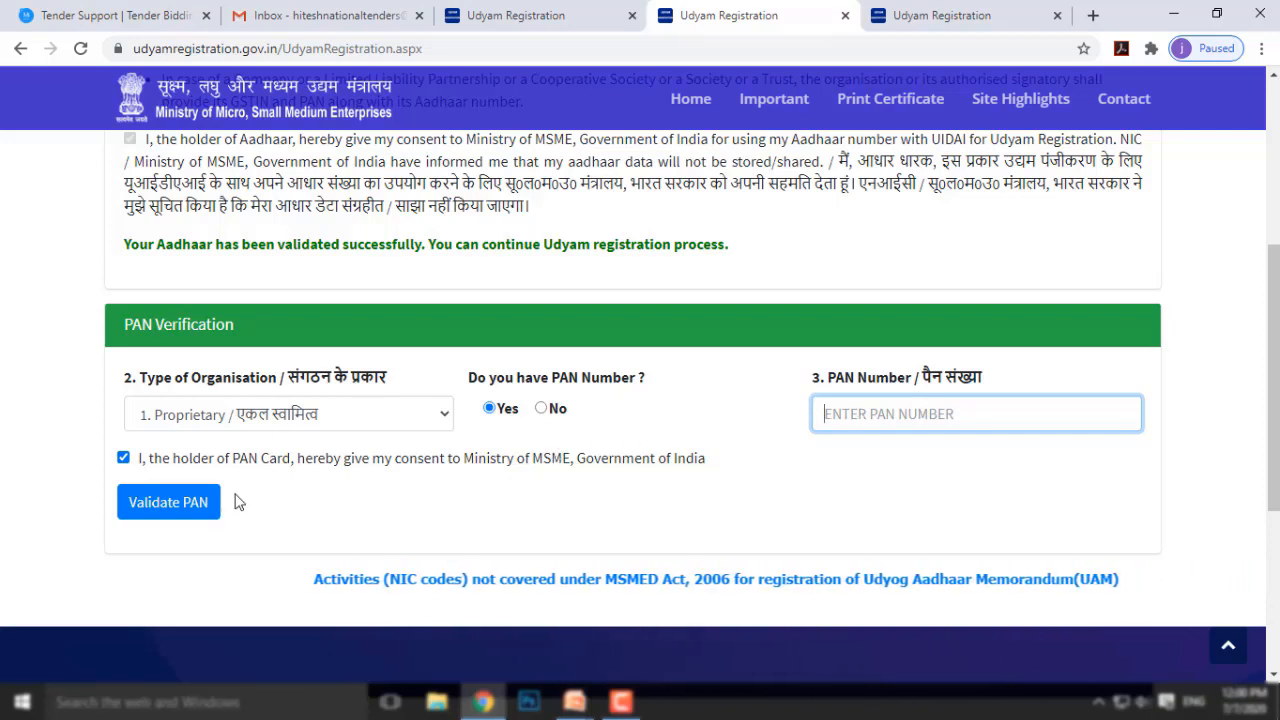
{"action": "left_click", "coordinate": [201, 504]}
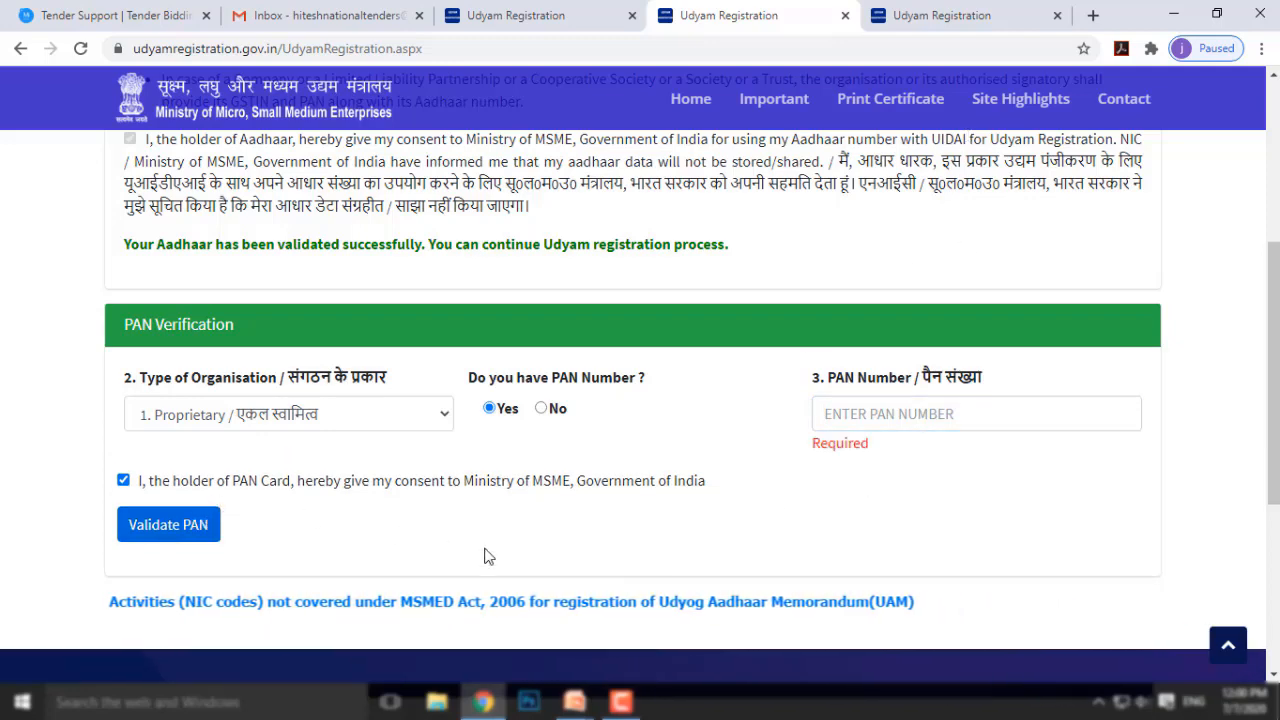
Step: Switch to the form tab with the validated PAN and examine the fields from contact details to the status of the enterprise
{"action": "left_click", "coordinate": [910, 15]}
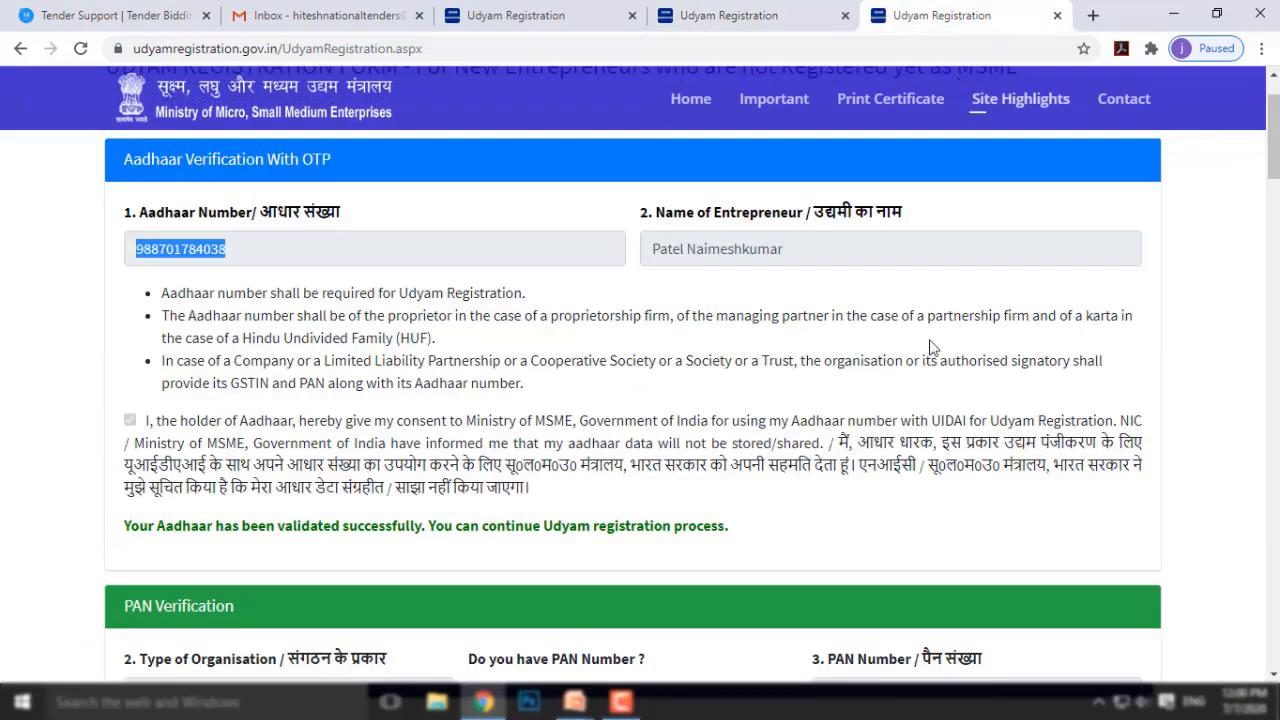
{"action": "scroll", "coordinate": [716, 455], "scroll_direction": "down", "scroll_amount": 5}
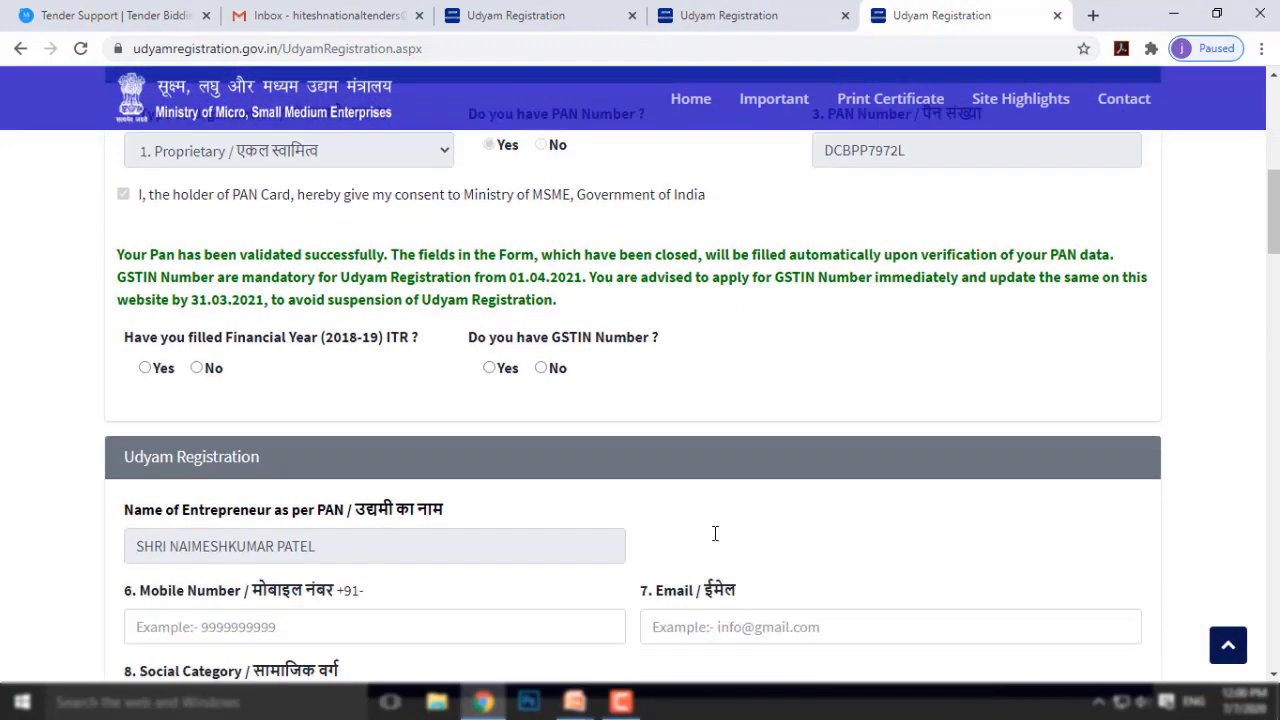
{"action": "scroll", "coordinate": [715, 533], "scroll_direction": "down", "scroll_amount": 2}
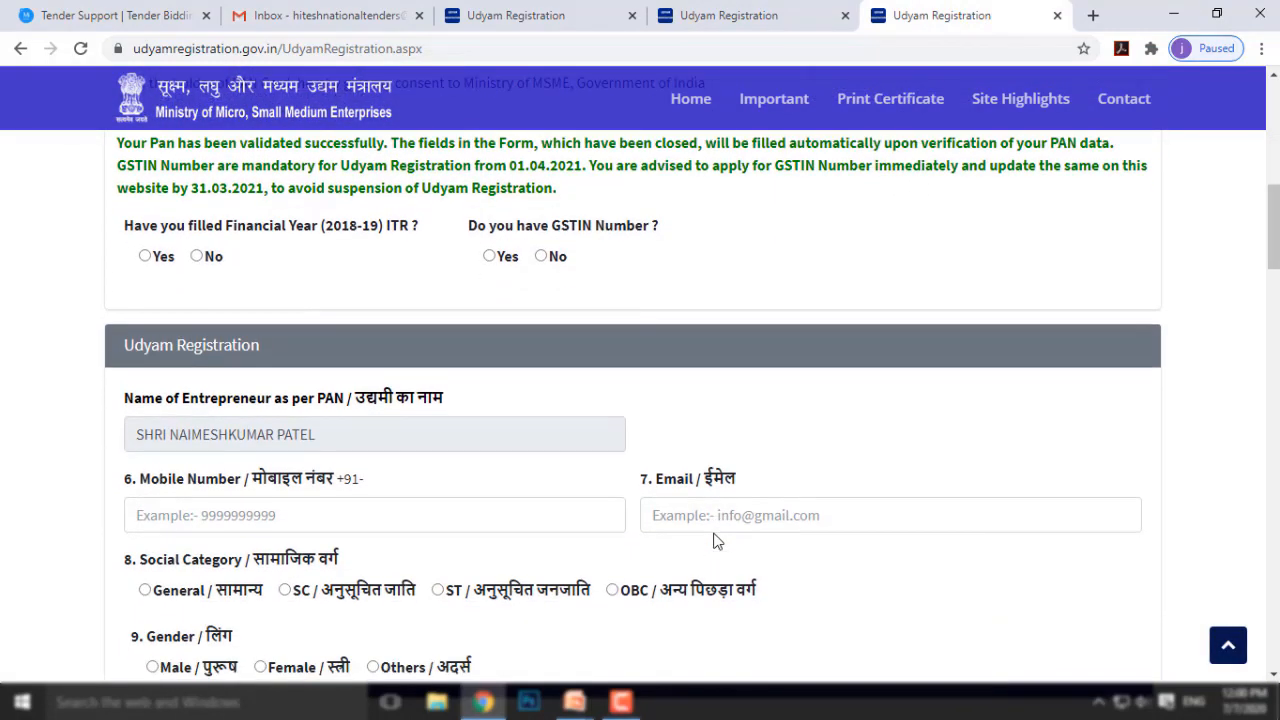
{"action": "scroll", "coordinate": [715, 541], "scroll_direction": "down", "scroll_amount": 2}
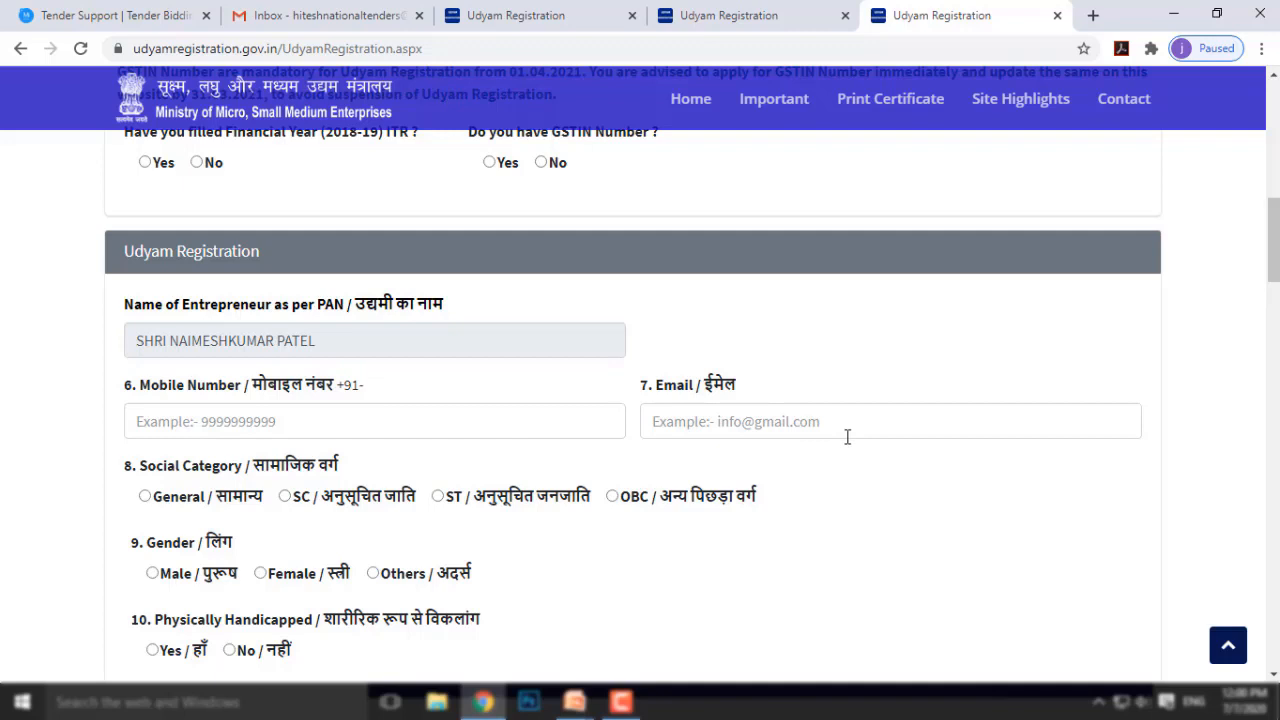
{"action": "scroll", "coordinate": [506, 461], "scroll_direction": "down", "scroll_amount": 1}
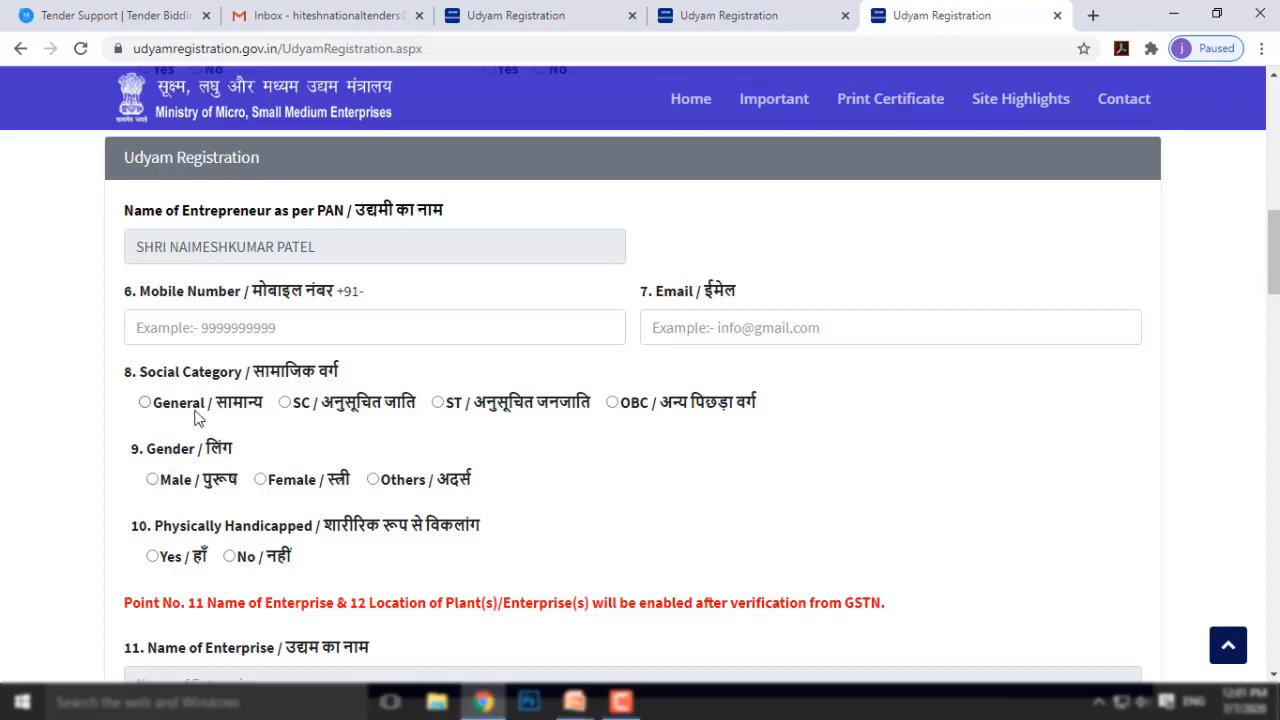
{"action": "scroll", "coordinate": [228, 446], "scroll_direction": "down", "scroll_amount": 3}
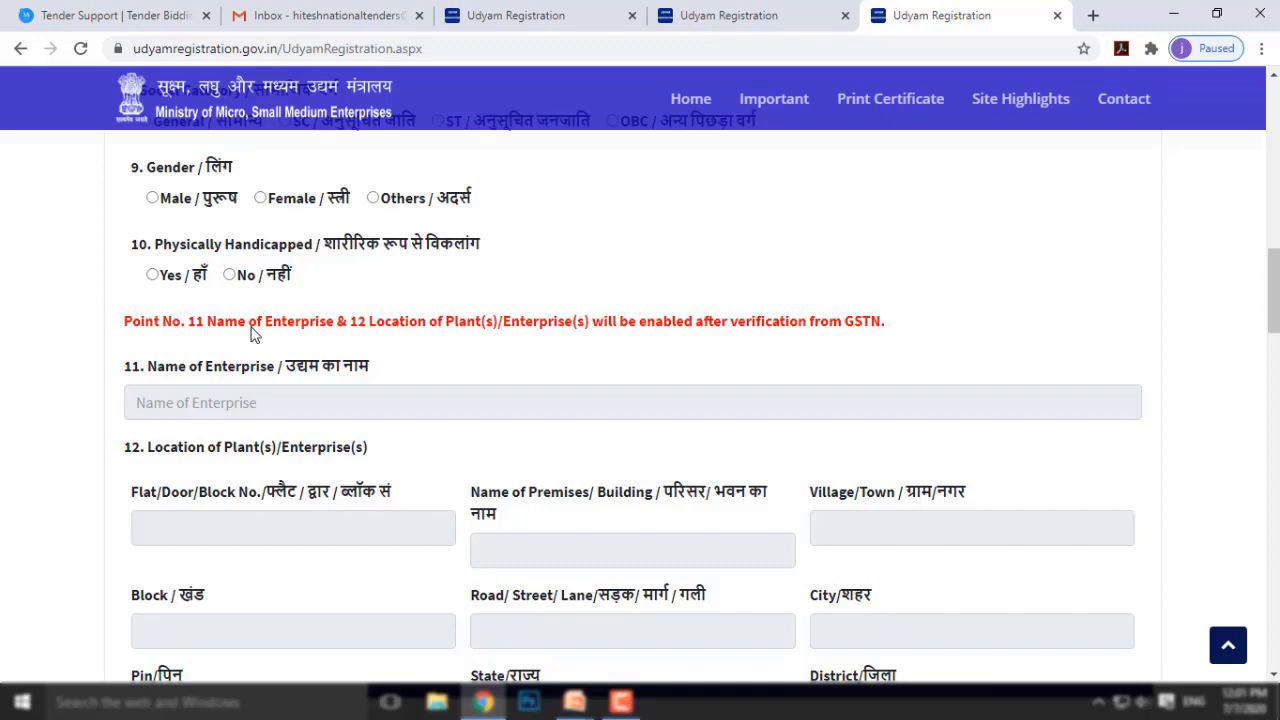
{"action": "scroll", "coordinate": [300, 370], "scroll_direction": "down", "scroll_amount": 4}
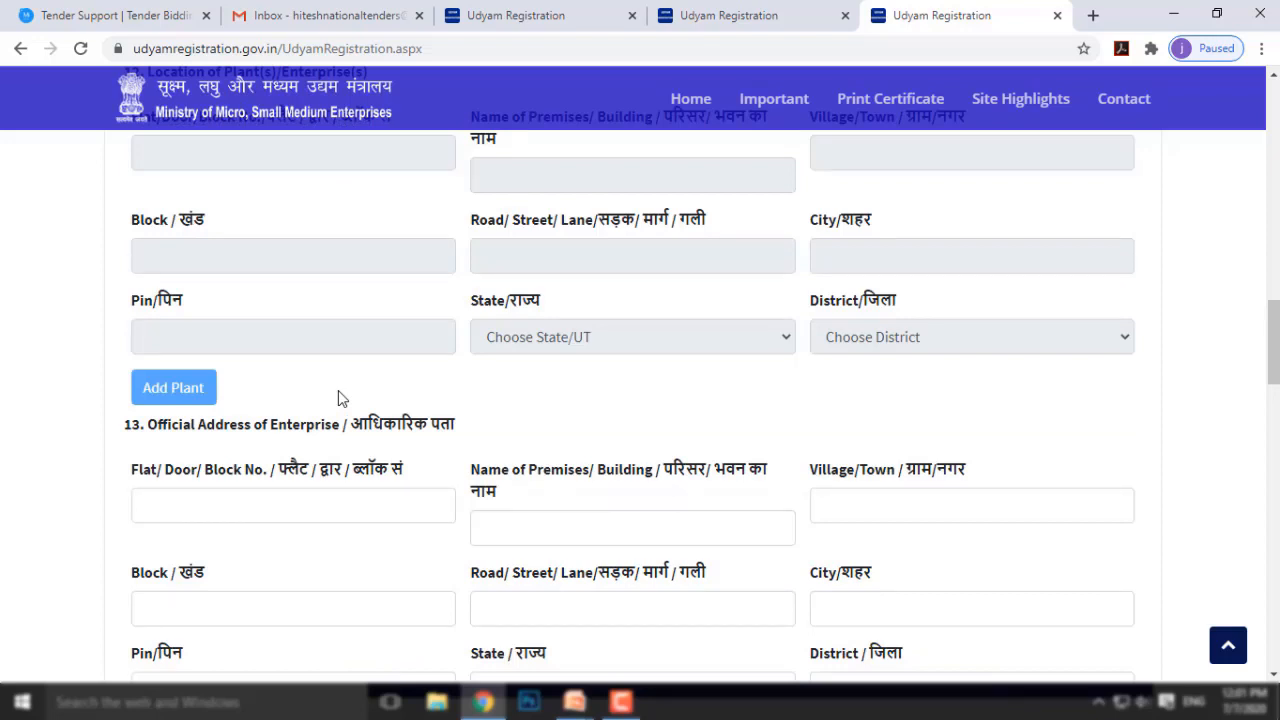
{"action": "scroll", "coordinate": [338, 398], "scroll_direction": "down", "scroll_amount": 3}
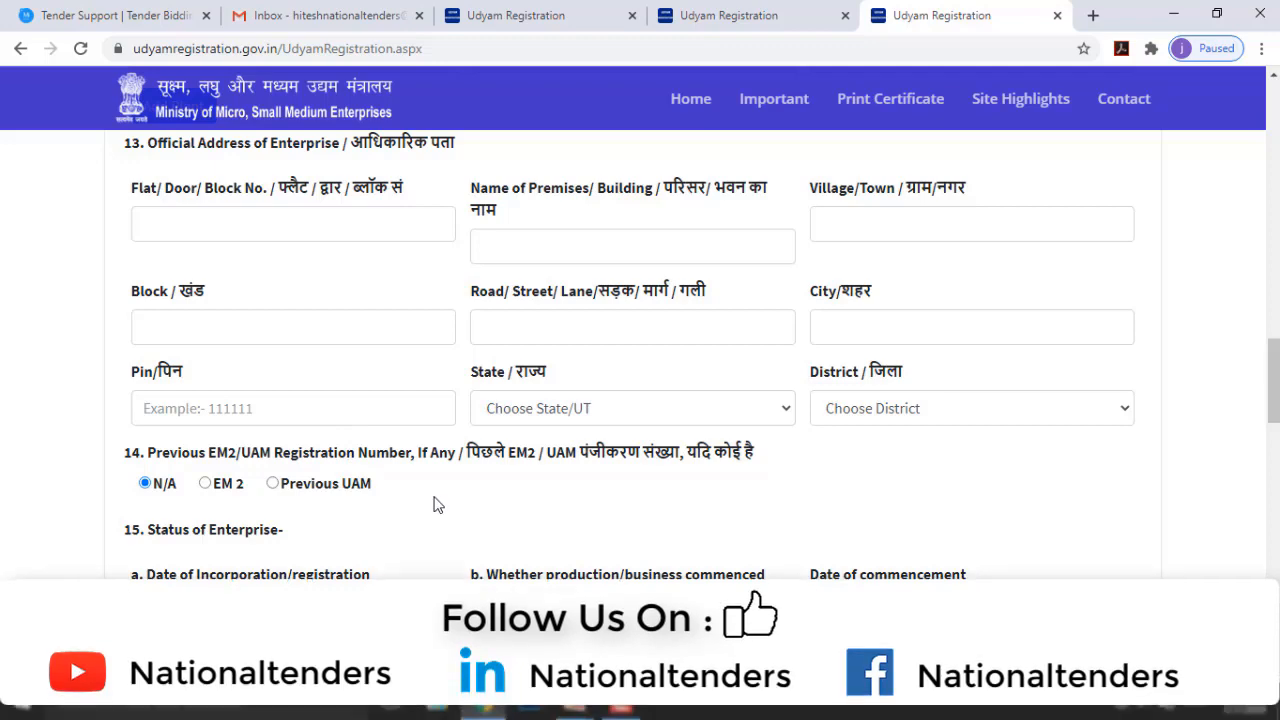
{"action": "scroll", "coordinate": [437, 505], "scroll_direction": "down", "scroll_amount": 2}
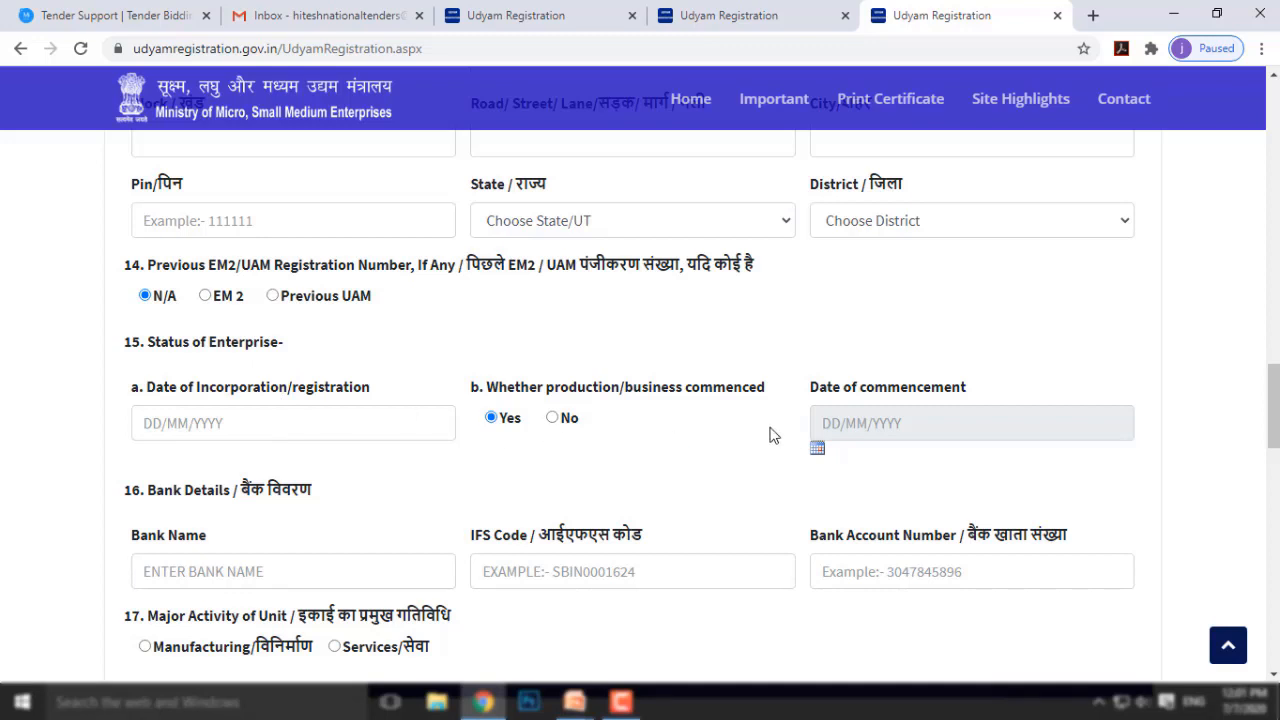
Step: Check the No option for whether business has commenced, restore Yes, and review the bank details and major activity fields
{"action": "left_click", "coordinate": [552, 418]}
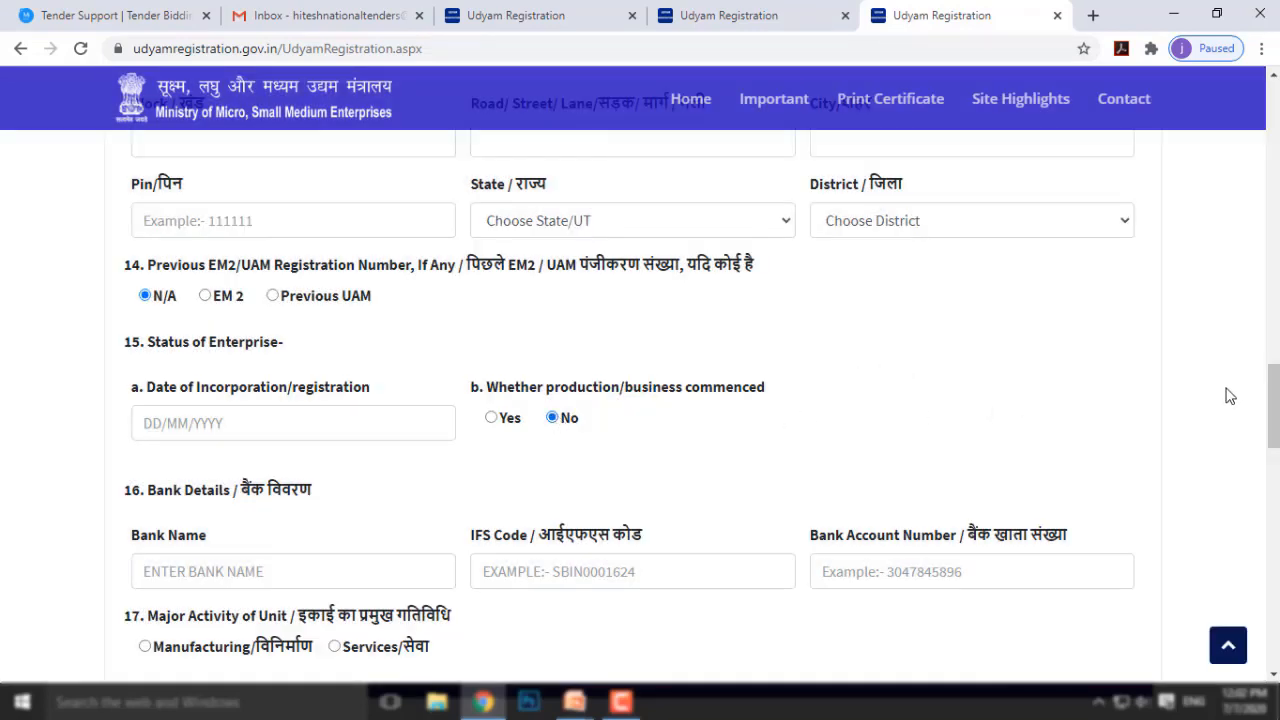
{"action": "left_click", "coordinate": [491, 418]}
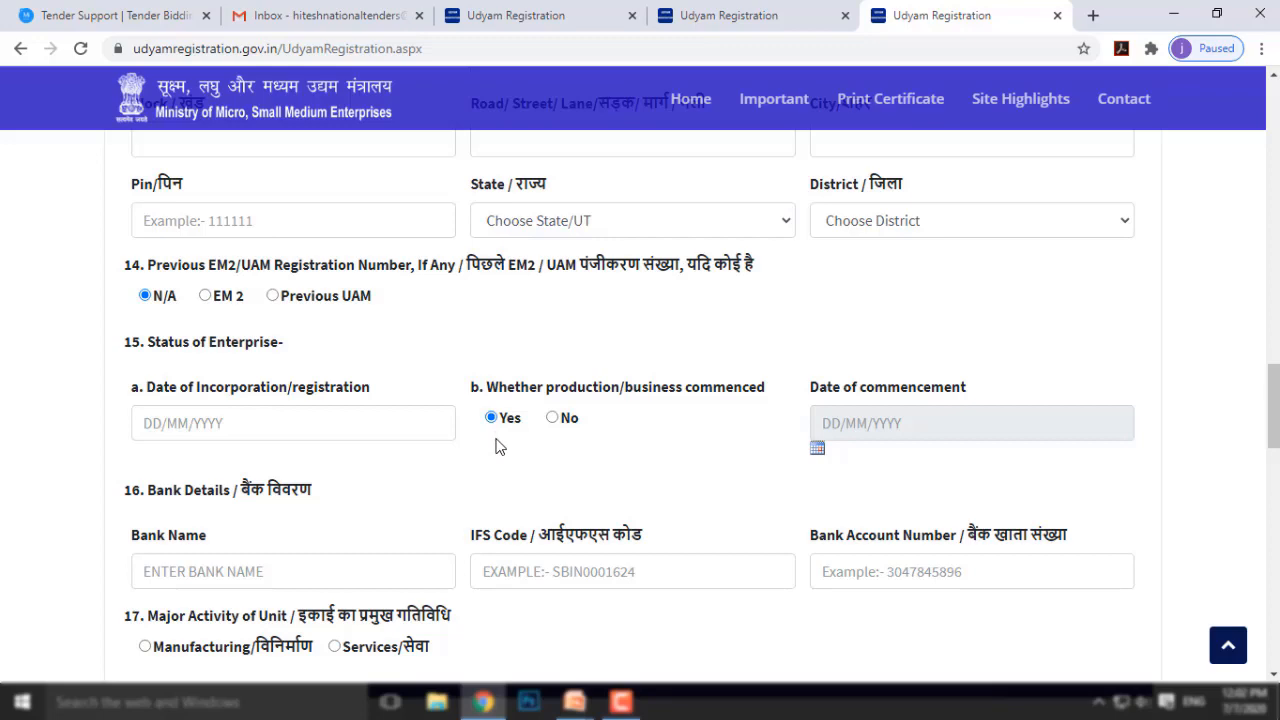
{"action": "scroll", "coordinate": [499, 434], "scroll_direction": "down", "scroll_amount": 2}
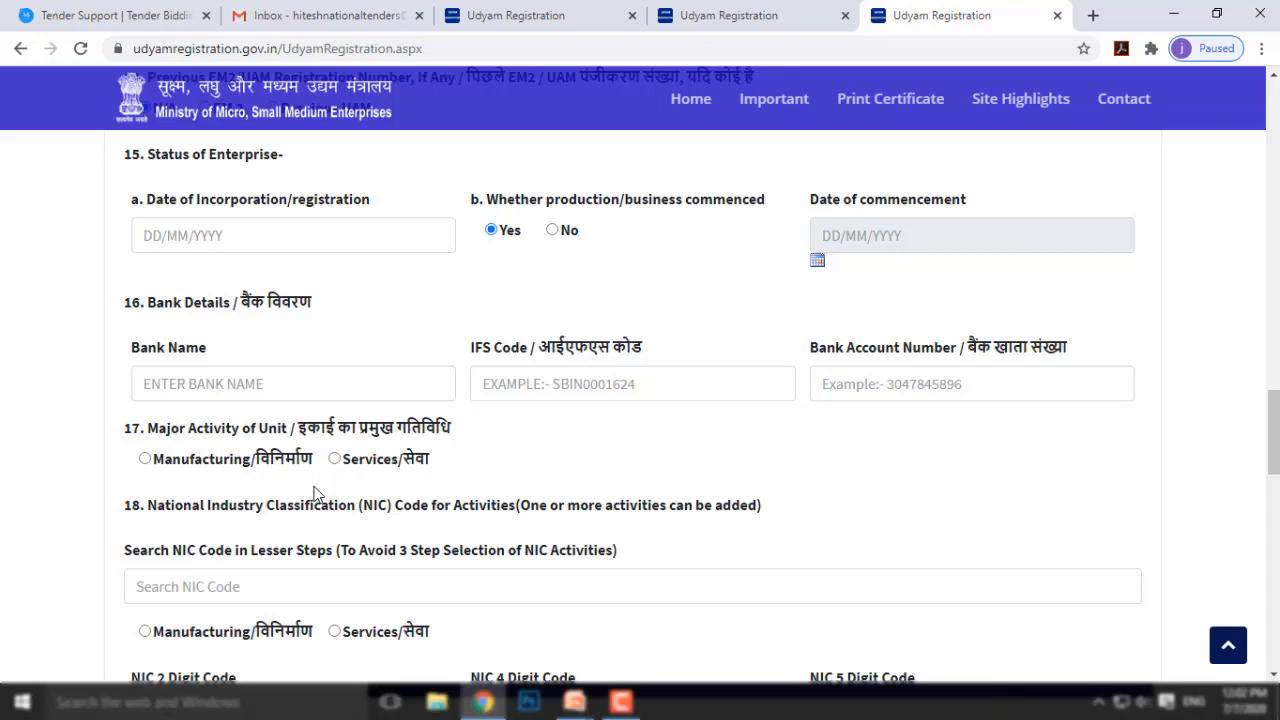
Step: Search the NIC codes for "consul" and choose 7020-Management consultancy activities
{"action": "scroll", "coordinate": [314, 492], "scroll_direction": "down", "scroll_amount": 2}
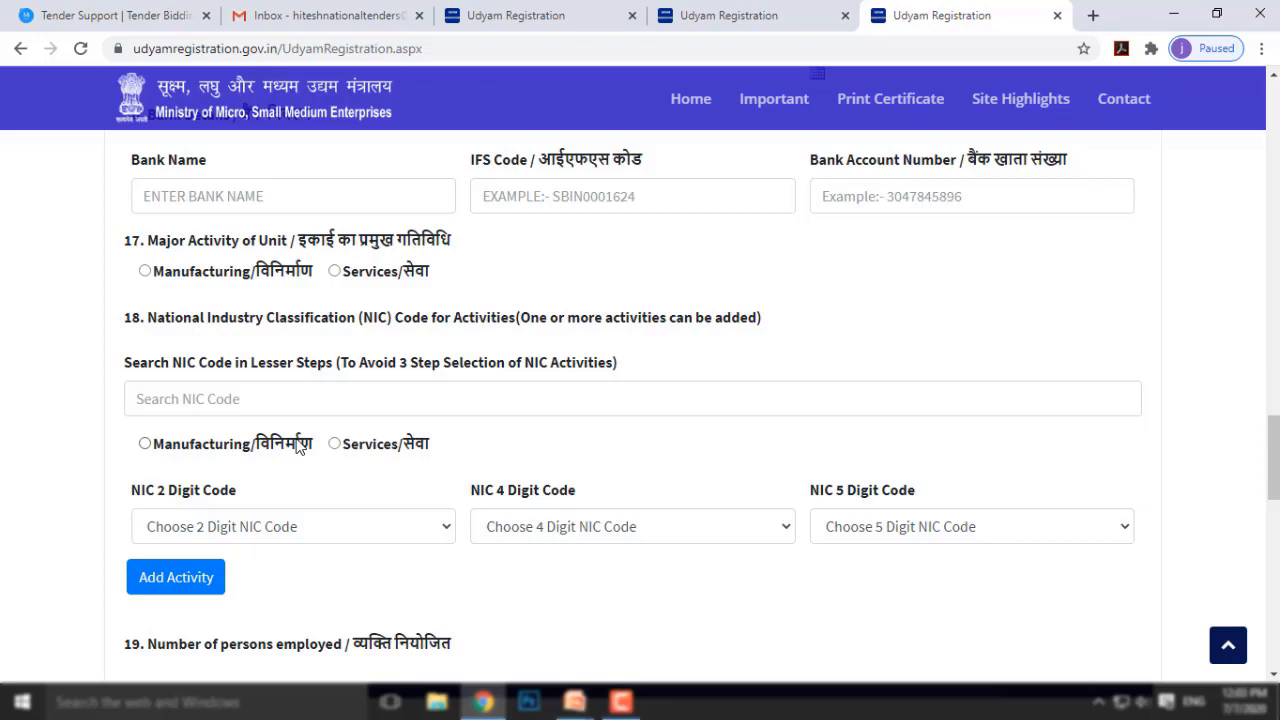
{"action": "left_click", "coordinate": [319, 394]}
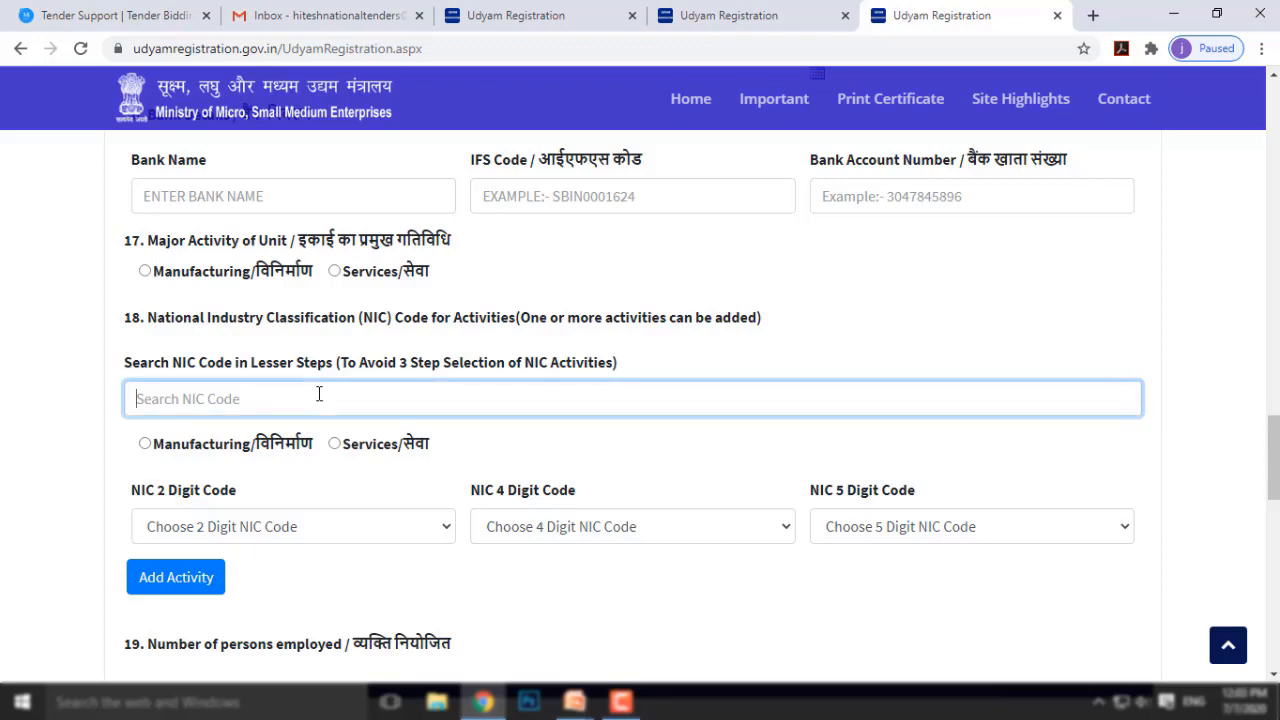
{"action": "type", "text": "consul"}
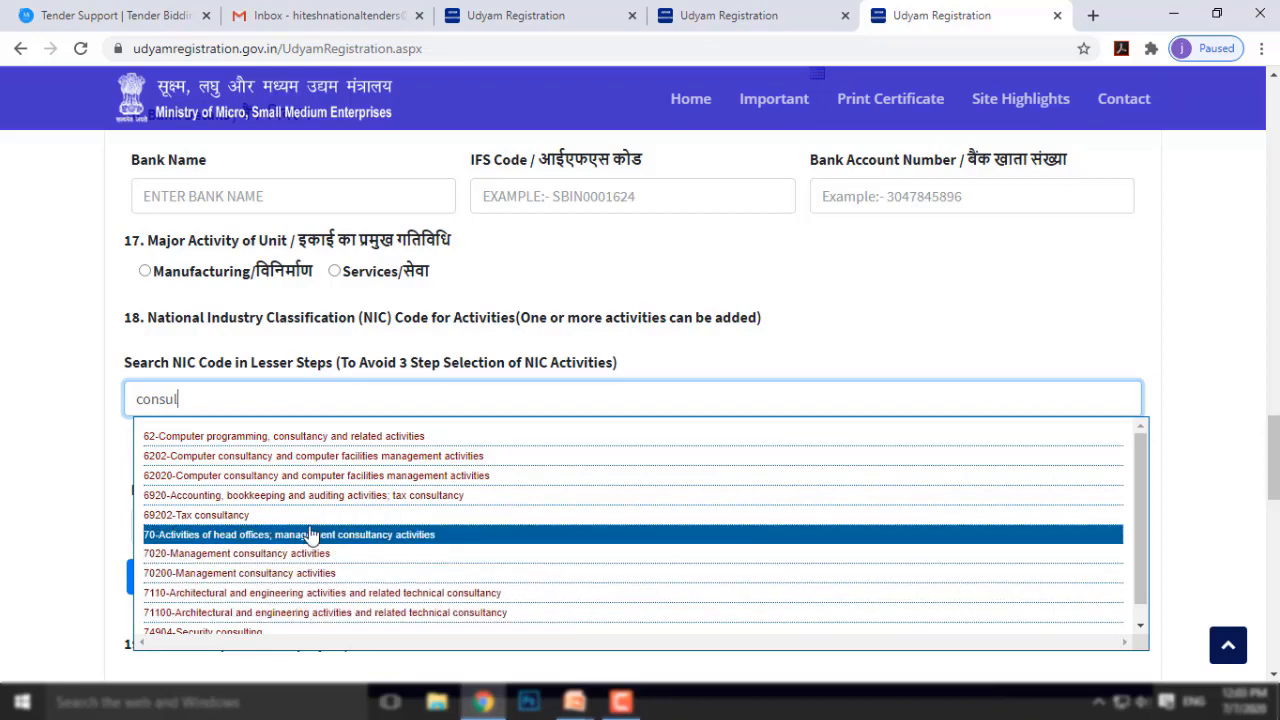
{"action": "scroll", "coordinate": [318, 515], "scroll_direction": "down", "scroll_amount": 1}
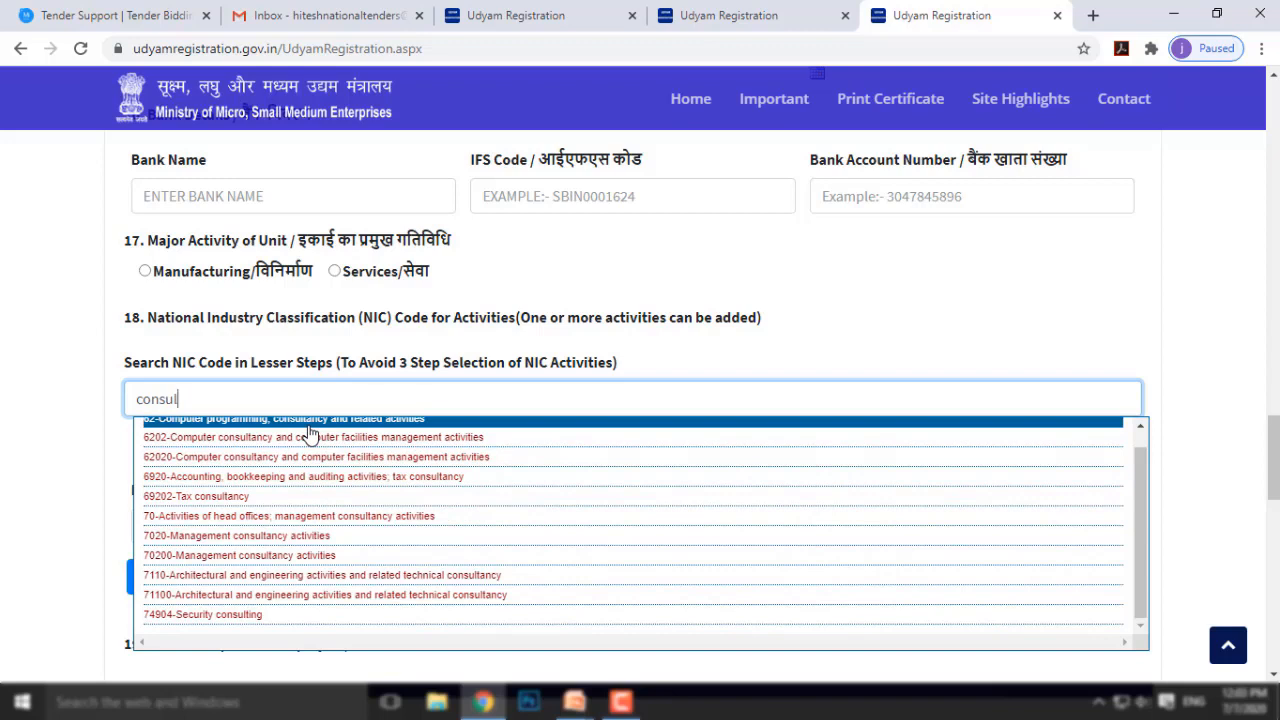
{"action": "left_click", "coordinate": [321, 538]}
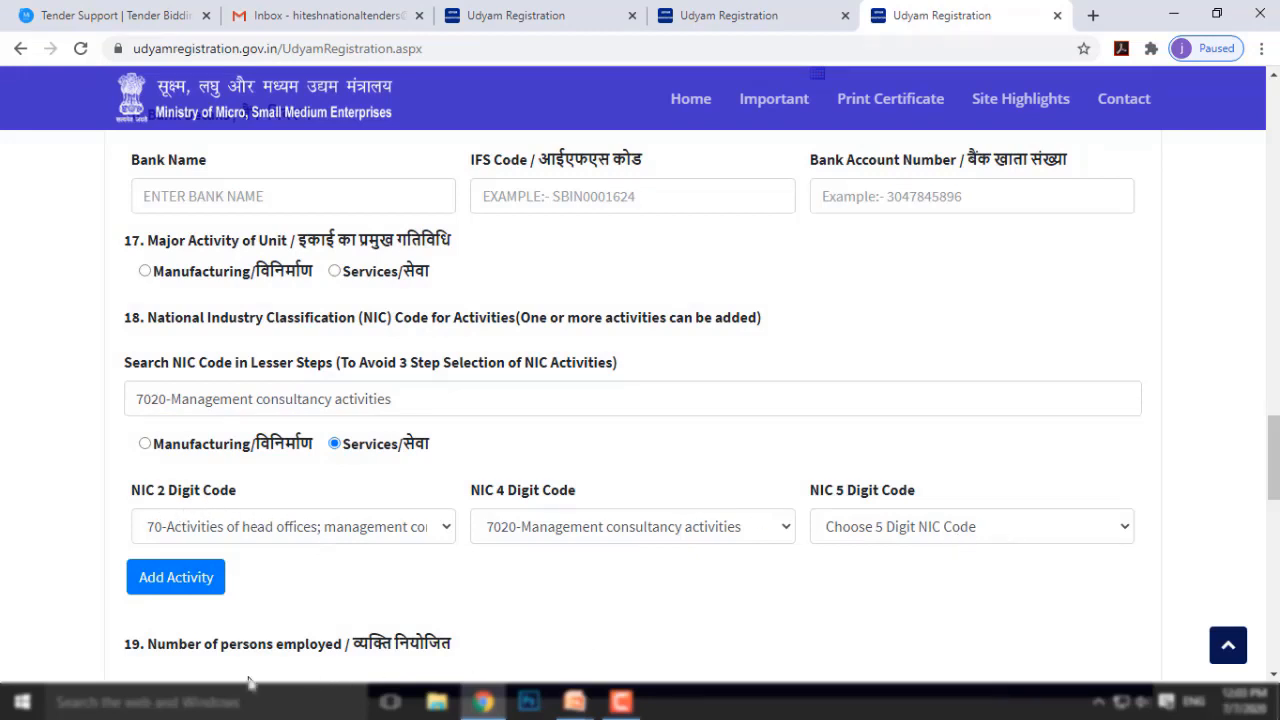
Step: Set the NIC 5 Digit Code to 70200-Management consultancy activities and add the activity to the enterprise
{"action": "left_click", "coordinate": [176, 580]}
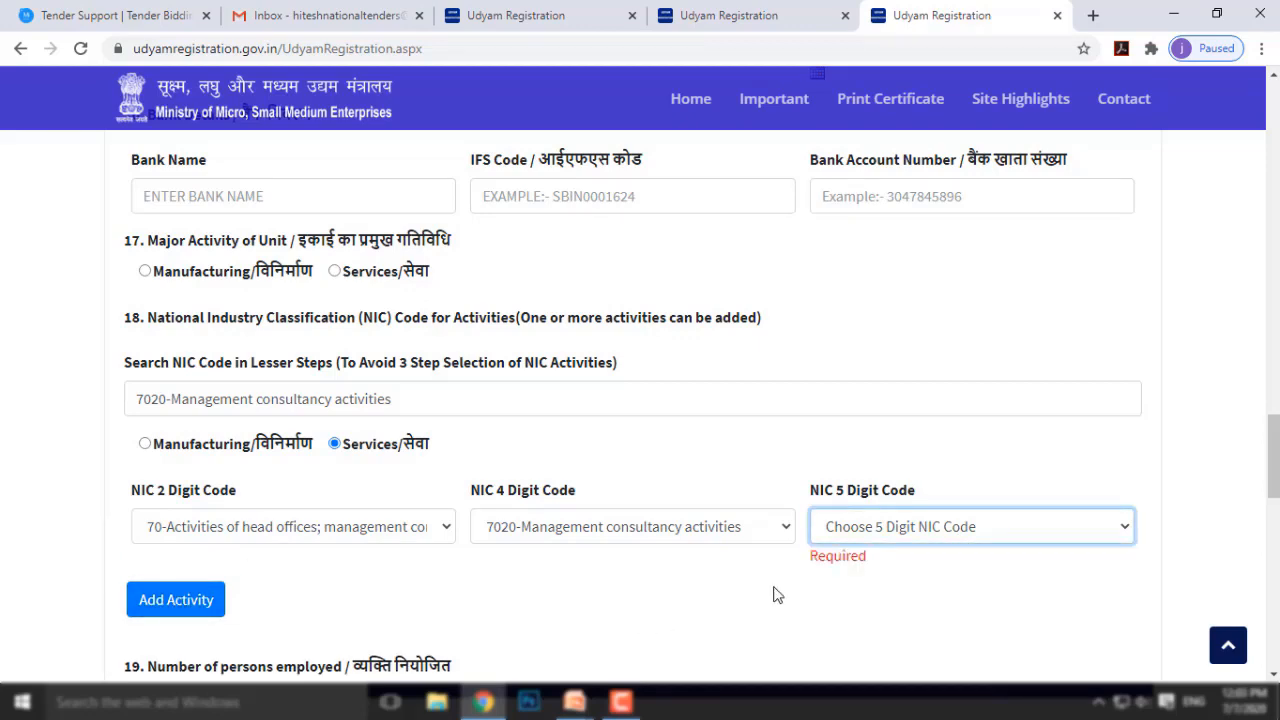
{"action": "left_click", "coordinate": [962, 537]}
{"action": "left_click", "coordinate": [944, 590]}
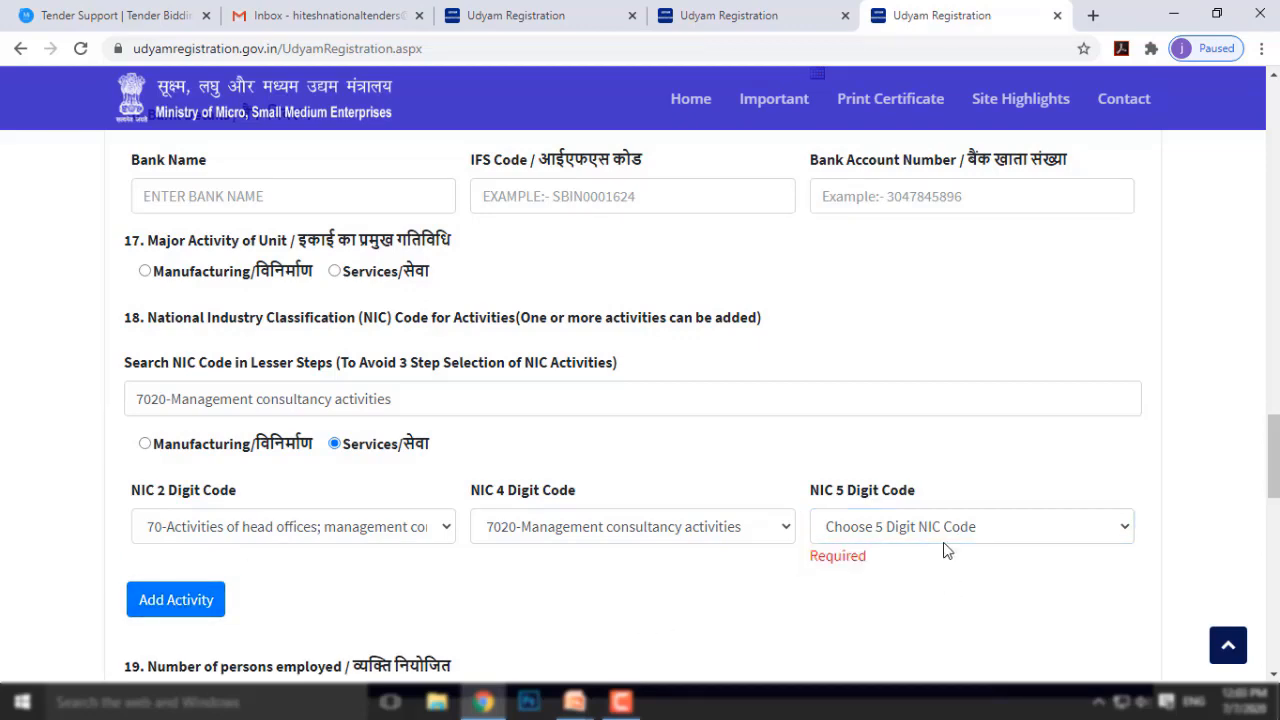
{"action": "left_click", "coordinate": [946, 540]}
{"action": "left_click", "coordinate": [890, 575]}
{"action": "left_click", "coordinate": [200, 580]}
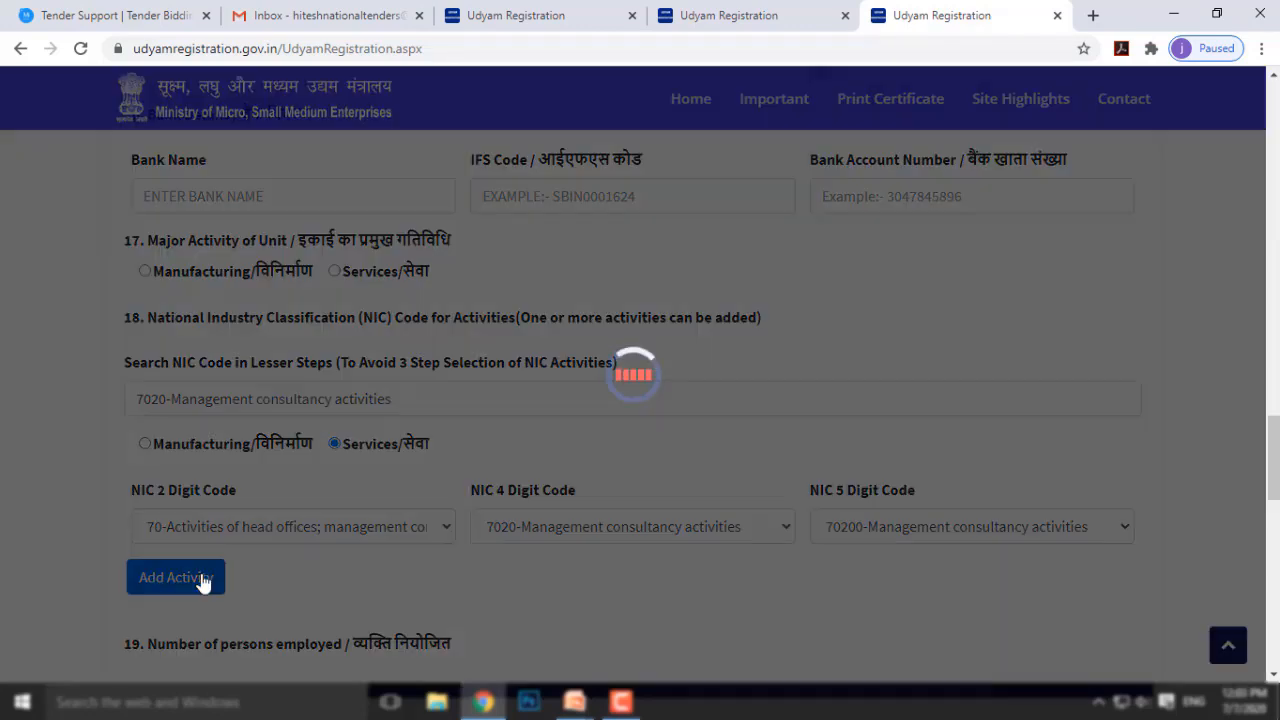
{"action": "scroll", "coordinate": [615, 549], "scroll_direction": "down", "scroll_amount": 2}
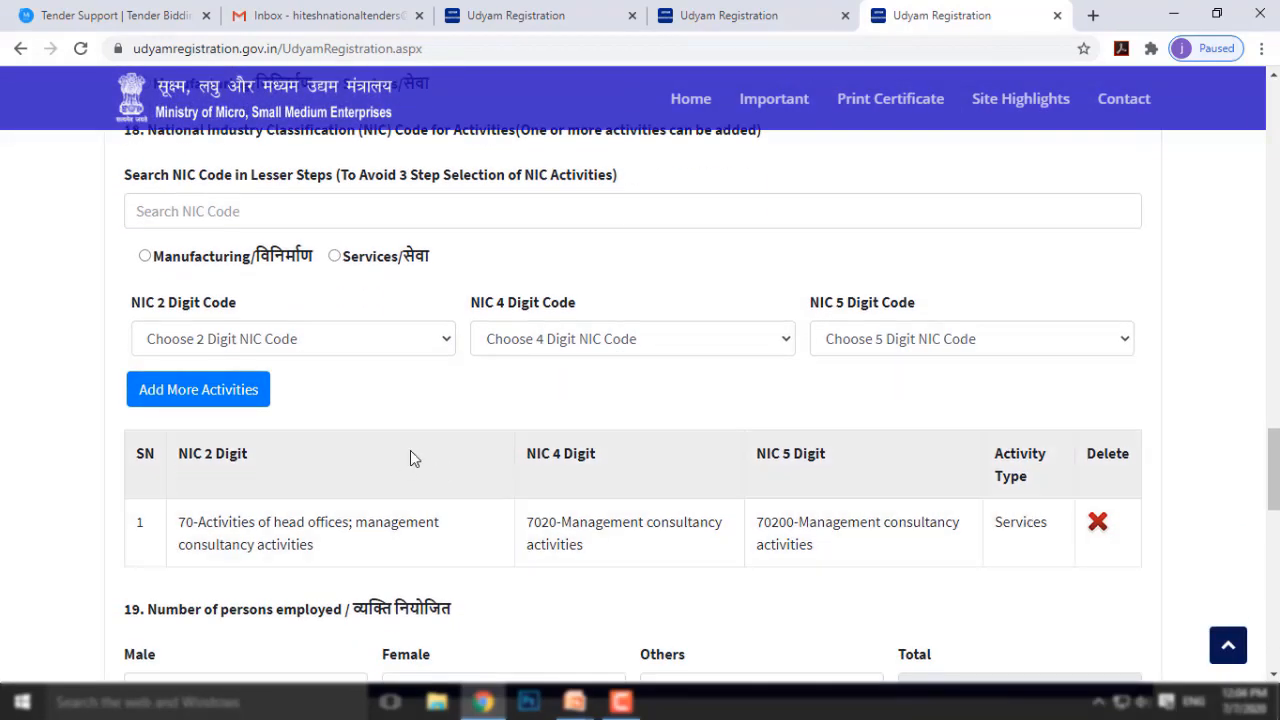
Step: Examine the persons employed, investment and turnover fields, including the note on Income Tax verification for points 20 and 21
{"action": "left_click", "coordinate": [274, 204]}
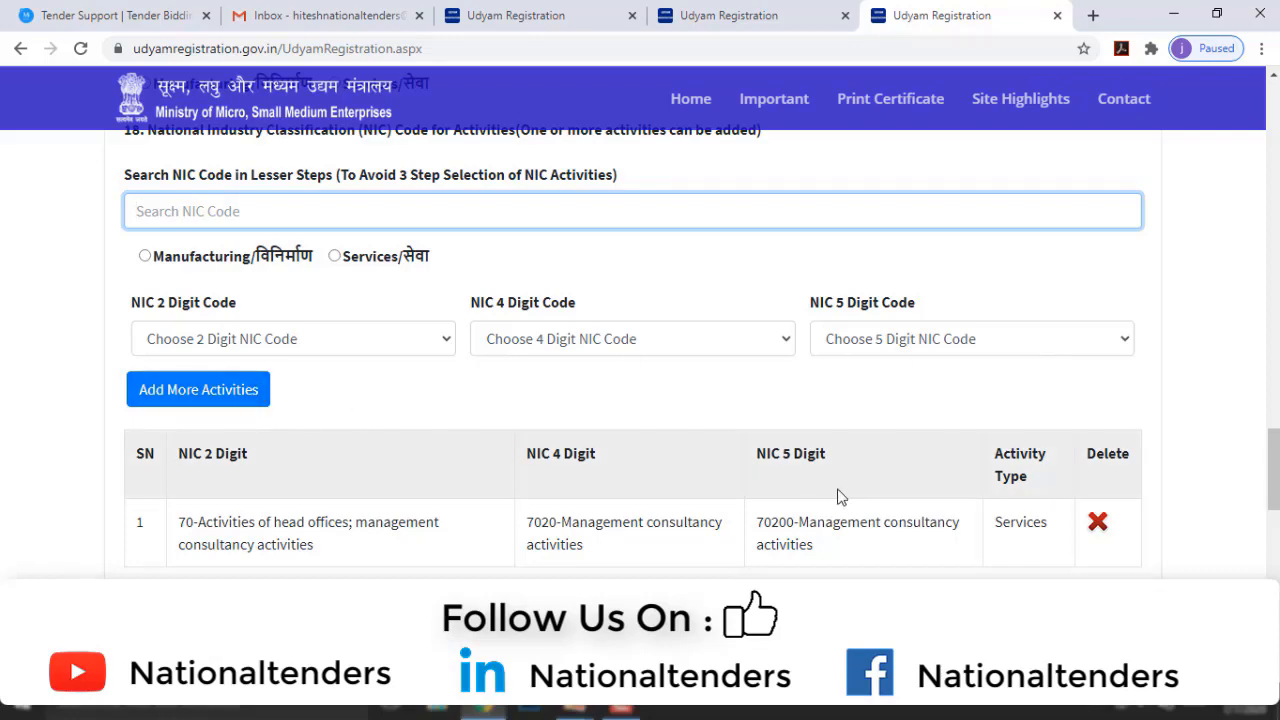
{"action": "scroll", "coordinate": [838, 497], "scroll_direction": "down", "scroll_amount": 2}
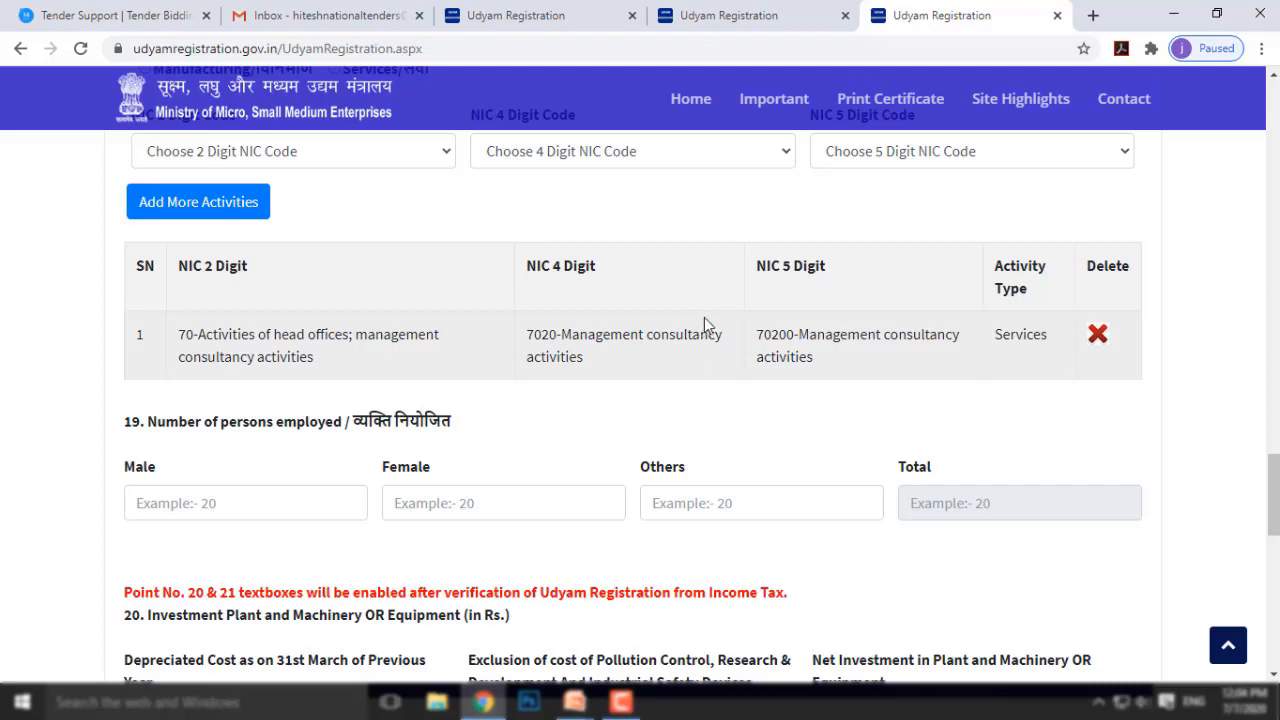
{"action": "scroll", "coordinate": [696, 383], "scroll_direction": "down", "scroll_amount": 2}
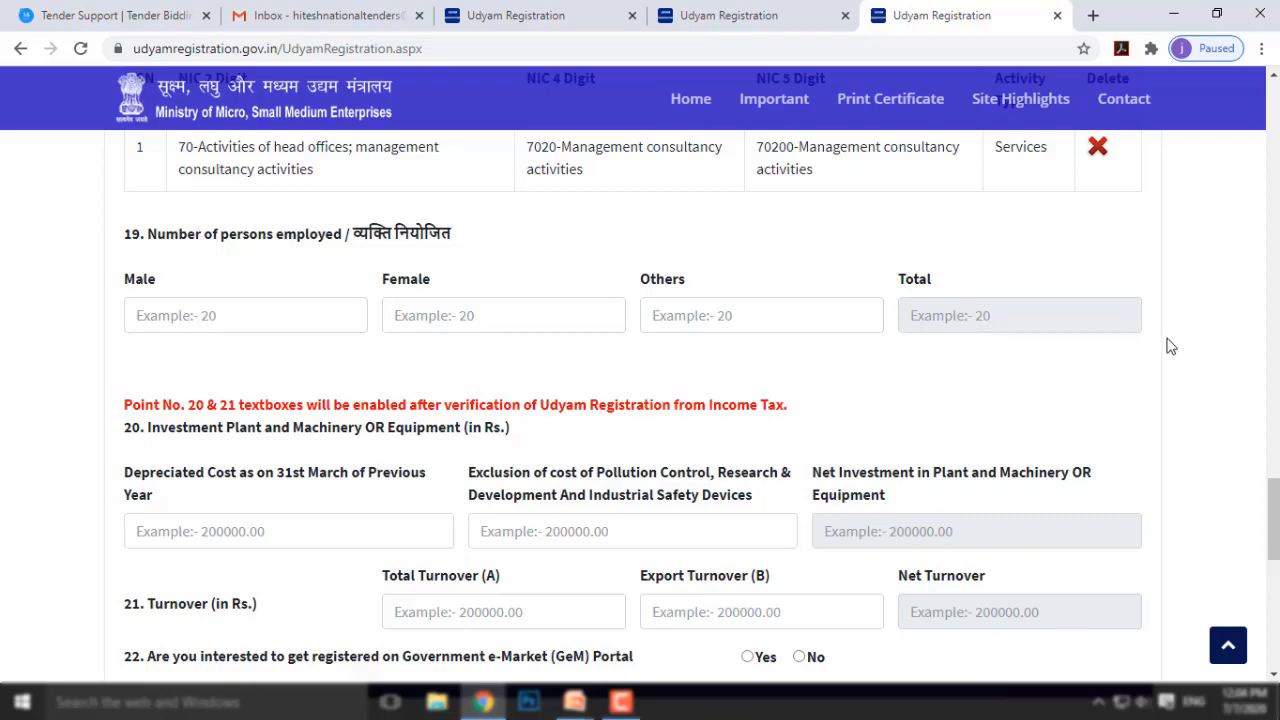
{"action": "scroll", "coordinate": [1160, 345], "scroll_direction": "down", "scroll_amount": 2}
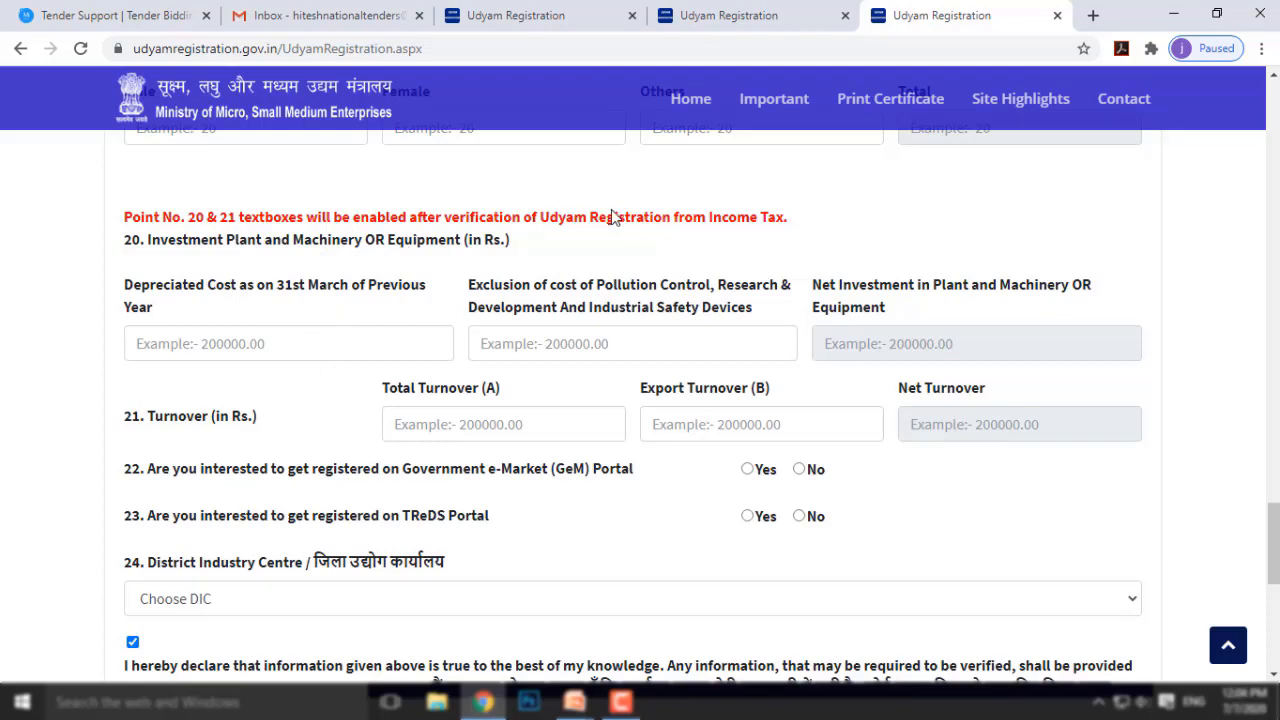
{"action": "left_click_drag", "start_coordinate": [575, 218], "coordinate": [794, 226]}
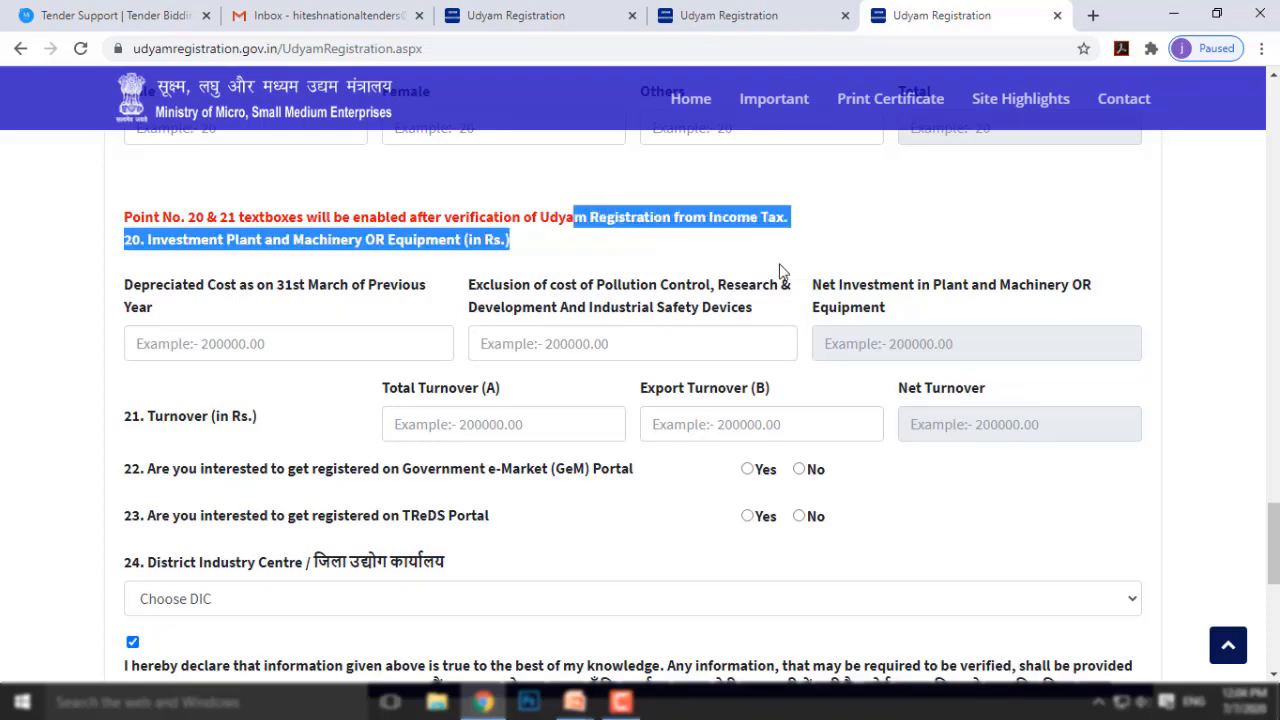
{"action": "left_click", "coordinate": [657, 243]}
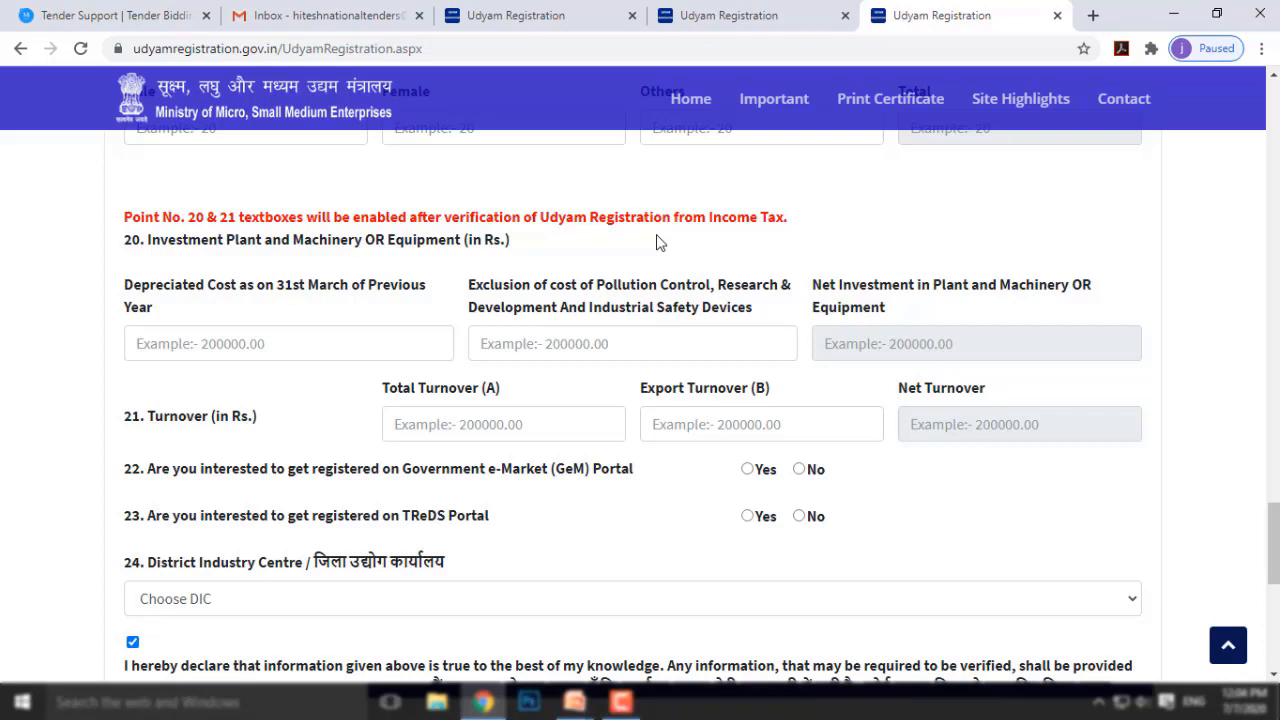
{"action": "triple_click", "coordinate": [792, 218]}
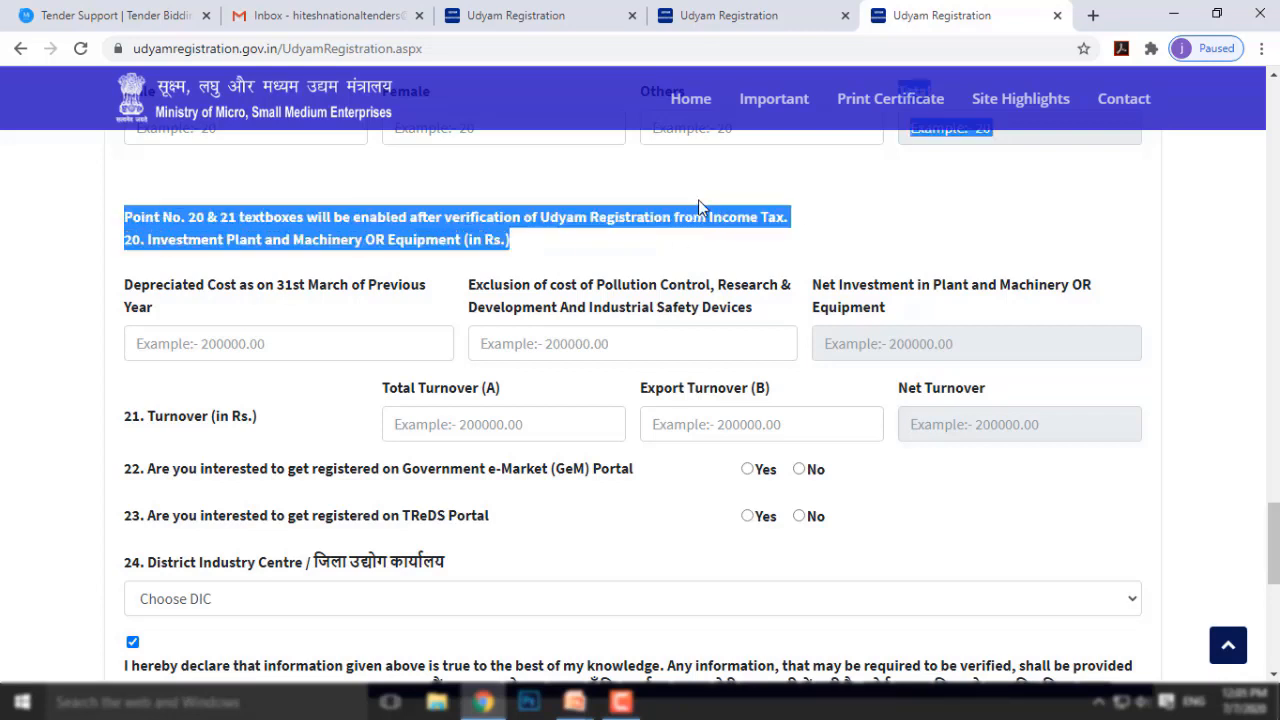
{"action": "left_click", "coordinate": [677, 234]}
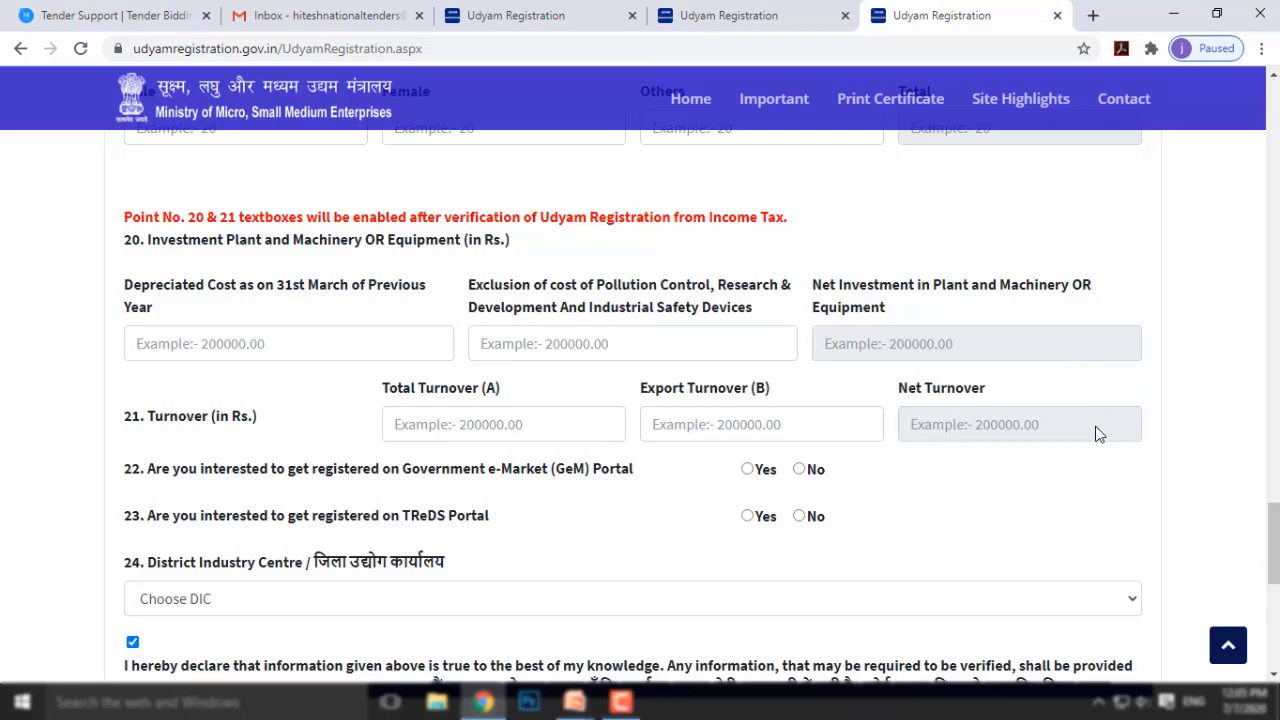
Step: Answer Yes to registration on both the GeM and TReDS portals, and open the District Industry Centre choices
{"action": "scroll", "coordinate": [1094, 441], "scroll_direction": "down", "scroll_amount": 1}
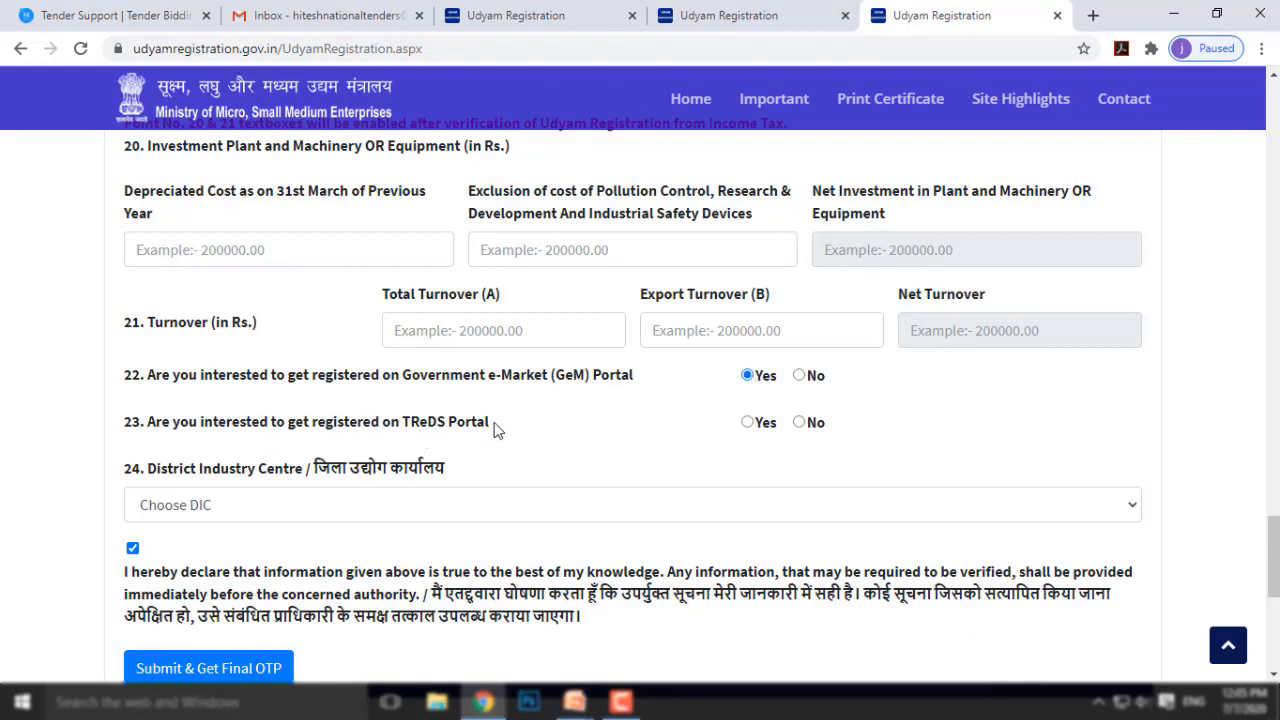
{"action": "scroll", "coordinate": [755, 430], "scroll_direction": "down", "scroll_amount": 2}
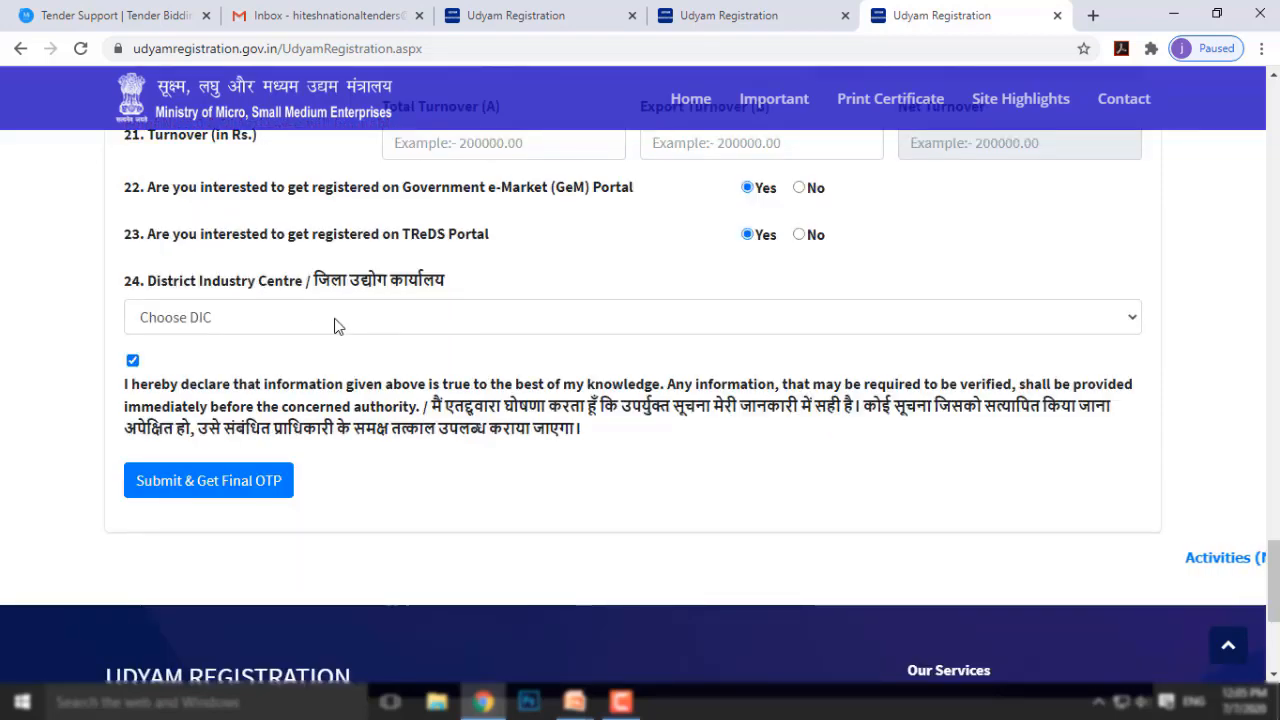
{"action": "left_click", "coordinate": [254, 320]}
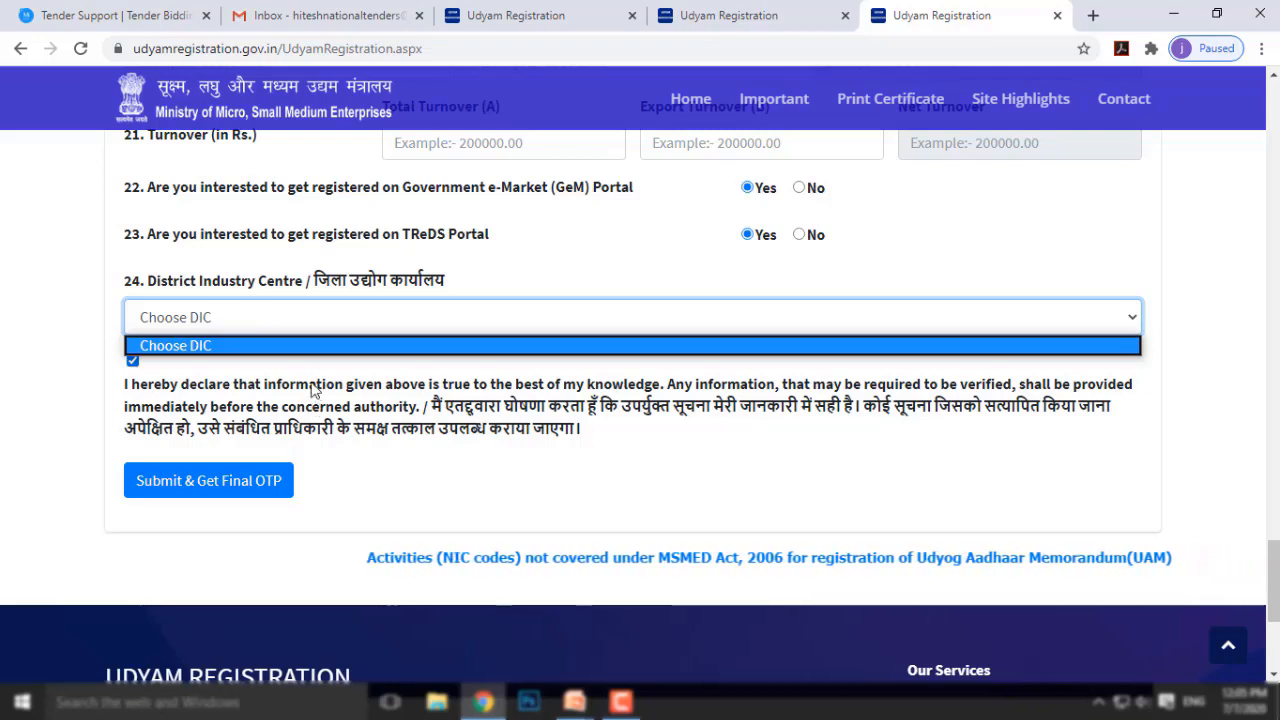
{"action": "scroll", "coordinate": [683, 380], "scroll_direction": "down", "scroll_amount": 2}
{"action": "scroll", "coordinate": [683, 380], "scroll_direction": "up", "scroll_amount": 3}
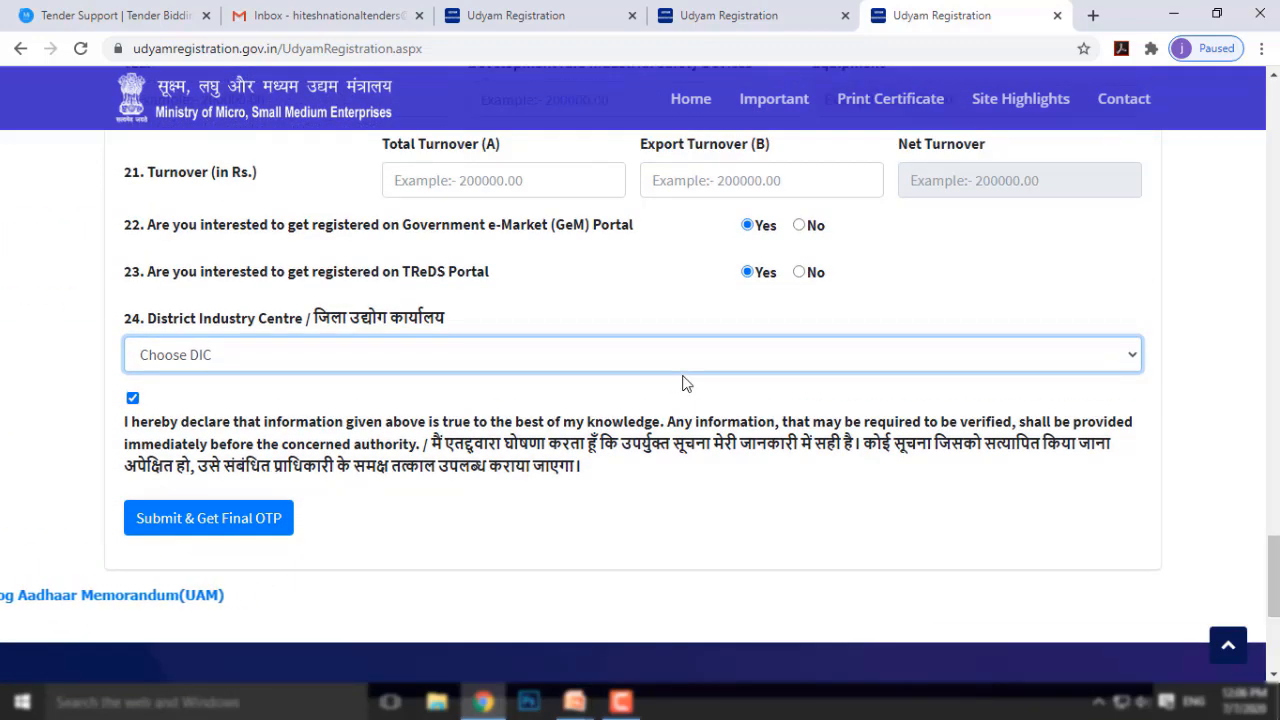
{"action": "scroll", "coordinate": [683, 380], "scroll_direction": "up", "scroll_amount": 5}
{"action": "scroll", "coordinate": [683, 383], "scroll_direction": "up", "scroll_amount": 5}
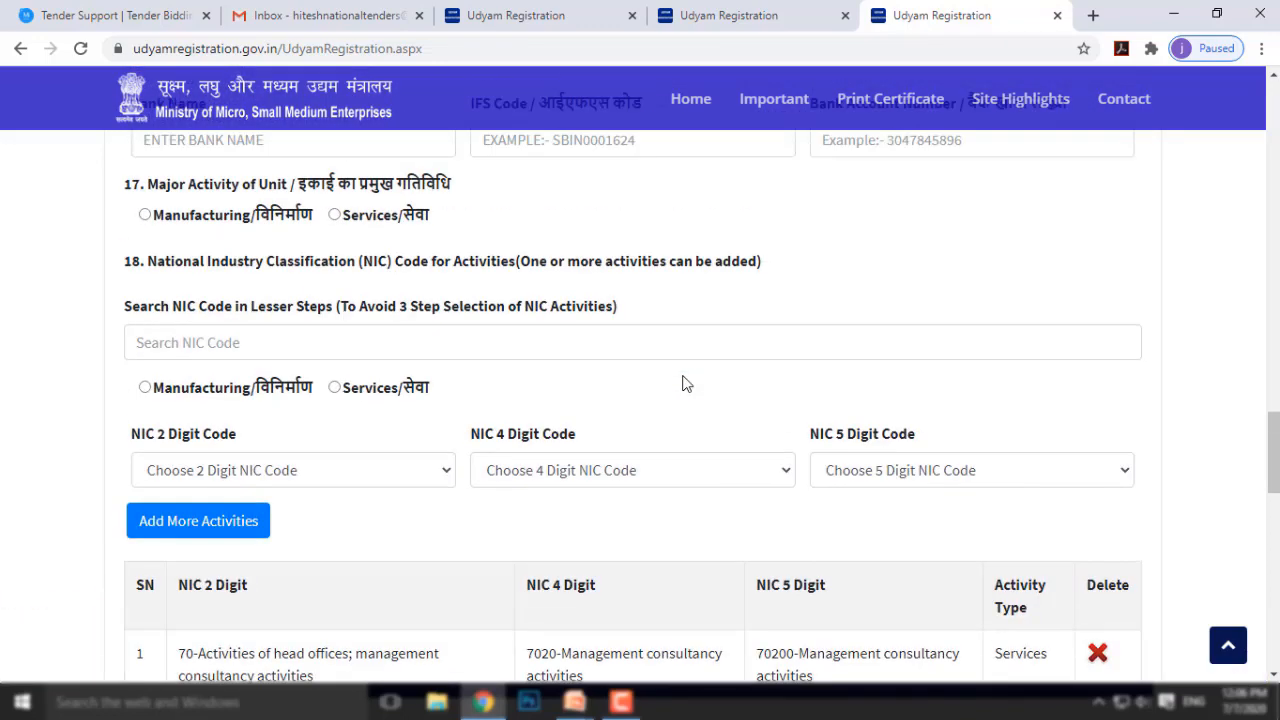
{"action": "scroll", "coordinate": [683, 383], "scroll_direction": "down", "scroll_amount": 10}
{"action": "scroll", "coordinate": [683, 383], "scroll_direction": "down", "scroll_amount": 1}
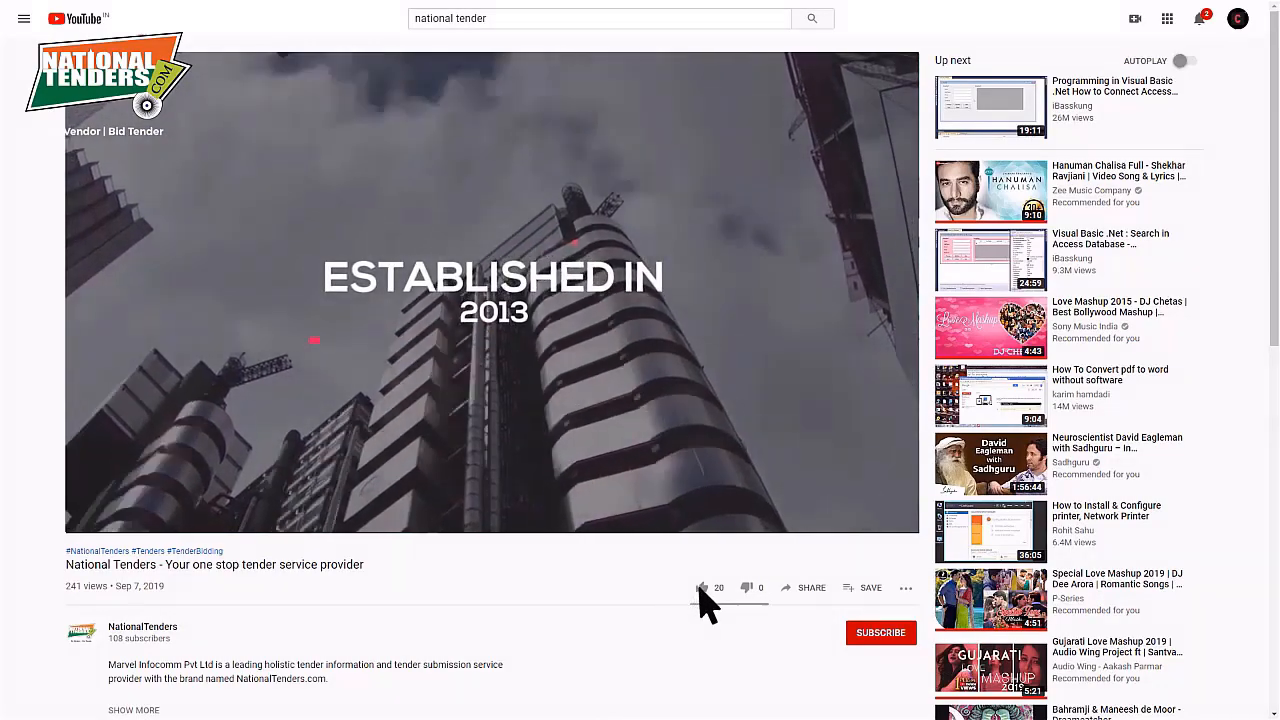
{"action": "left_click", "coordinate": [703, 588]}
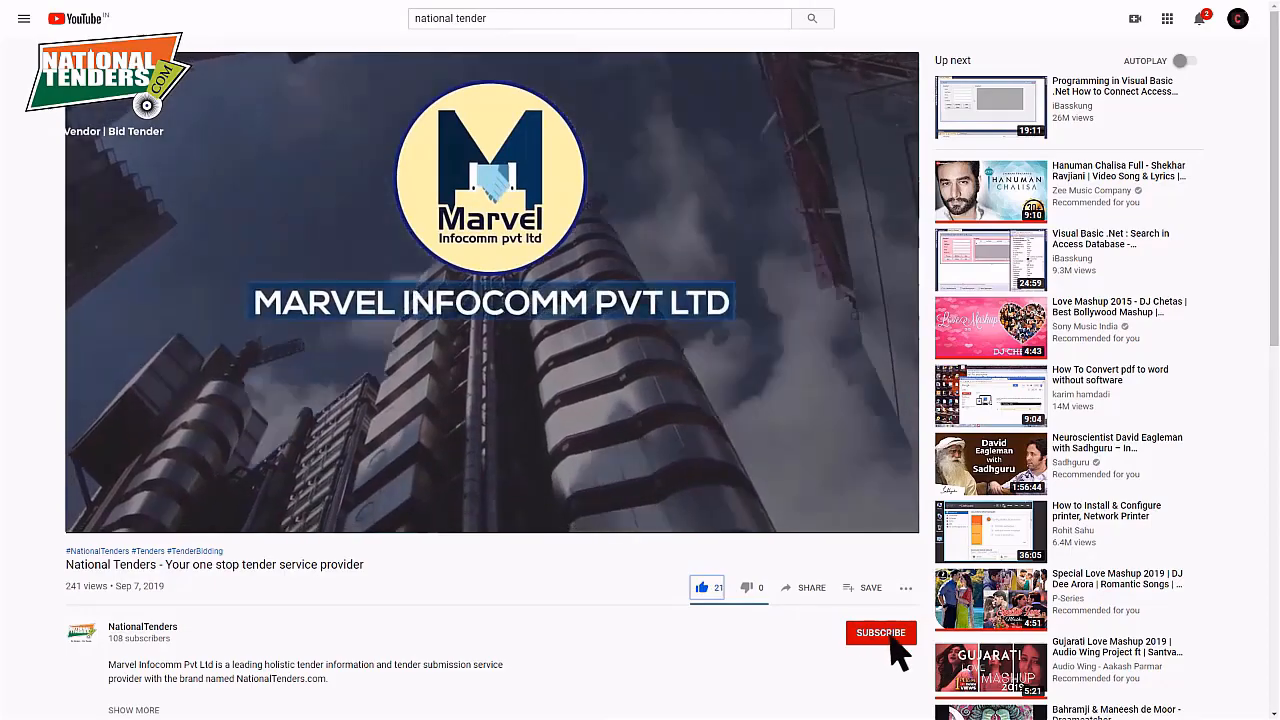
{"action": "left_click", "coordinate": [884, 633]}
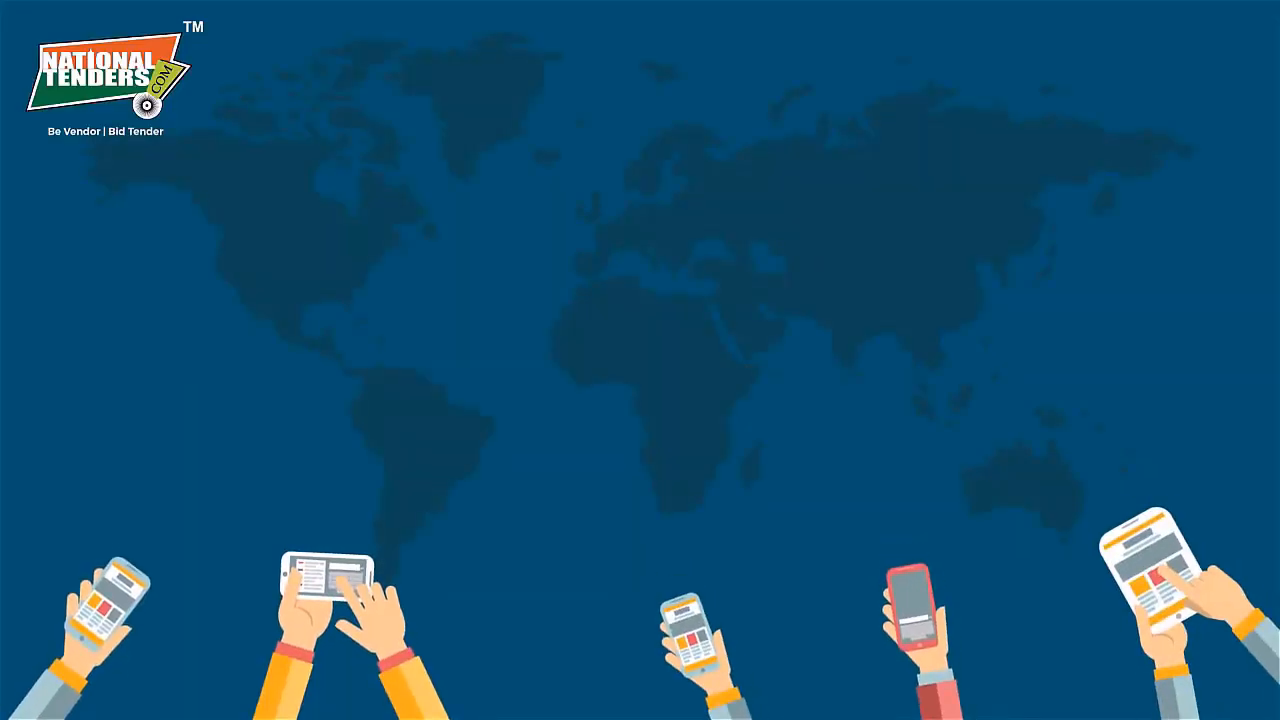